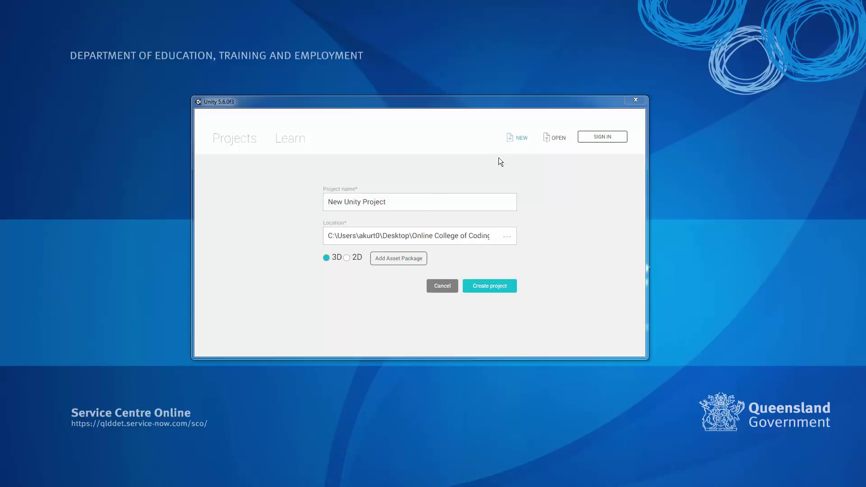
Step: Create a new 3D project named "Breaky Blocks"
click(404, 201)
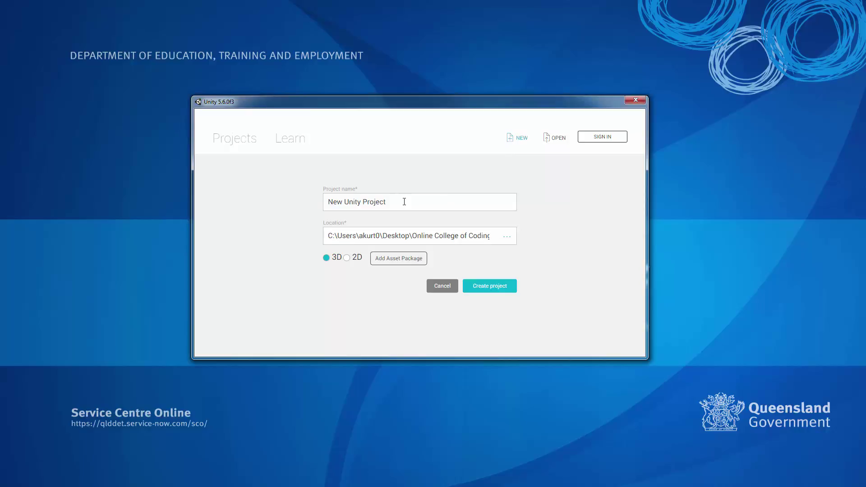
drag(404, 201, 330, 202)
text(Breaky B)
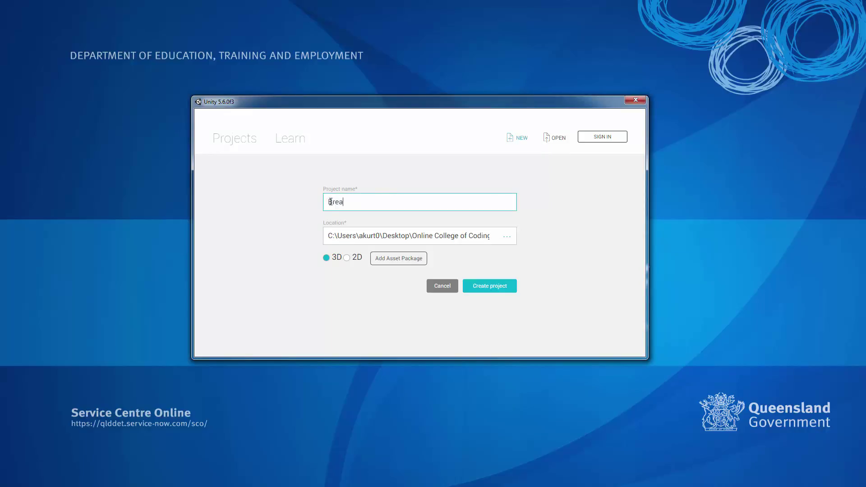
text(locks)
click(483, 289)
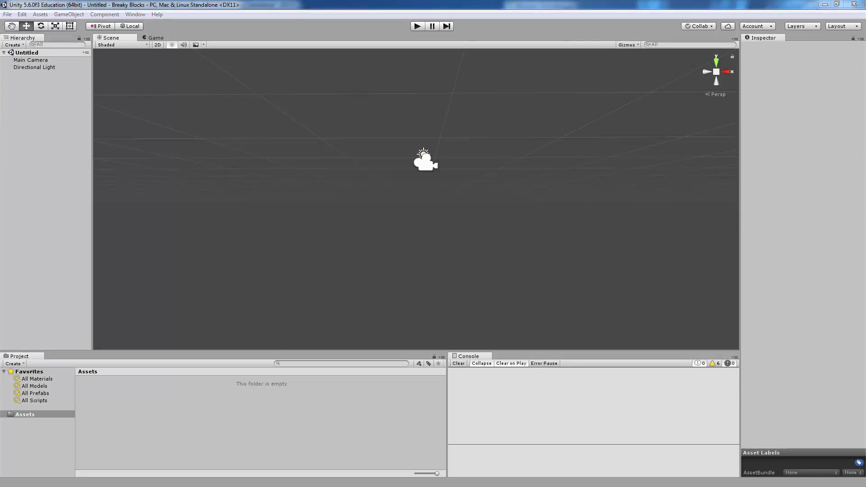
Step: Import all the assets from Breaky Blocks Assets.unitypackage in the Ultra Easy Assets folder into the project
key(alt+Tab)
drag(682, 79, 624, 64)
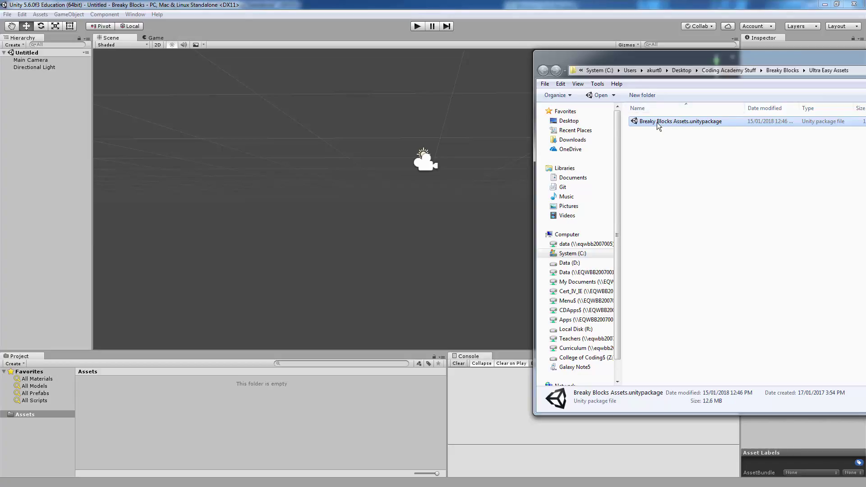
drag(657, 123, 339, 422)
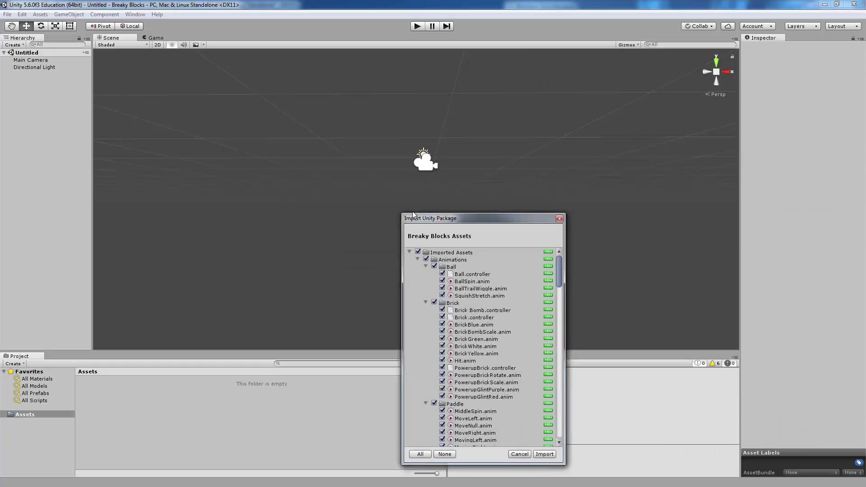
drag(413, 216, 631, 89)
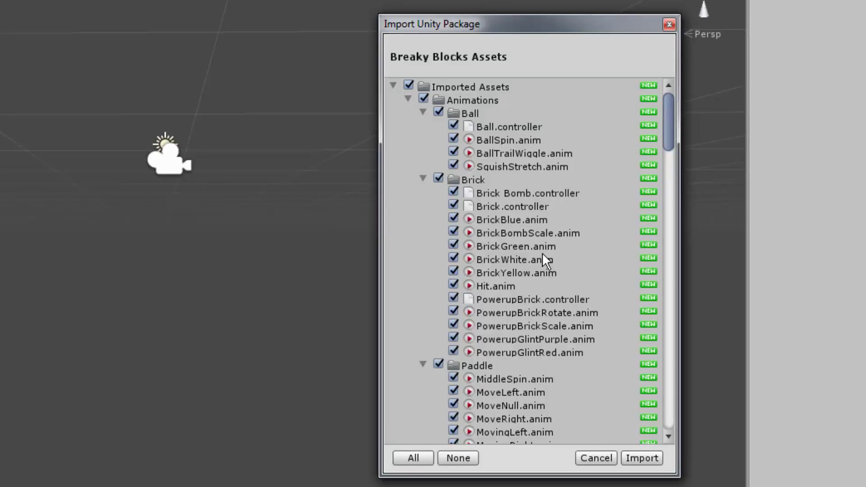
click(639, 457)
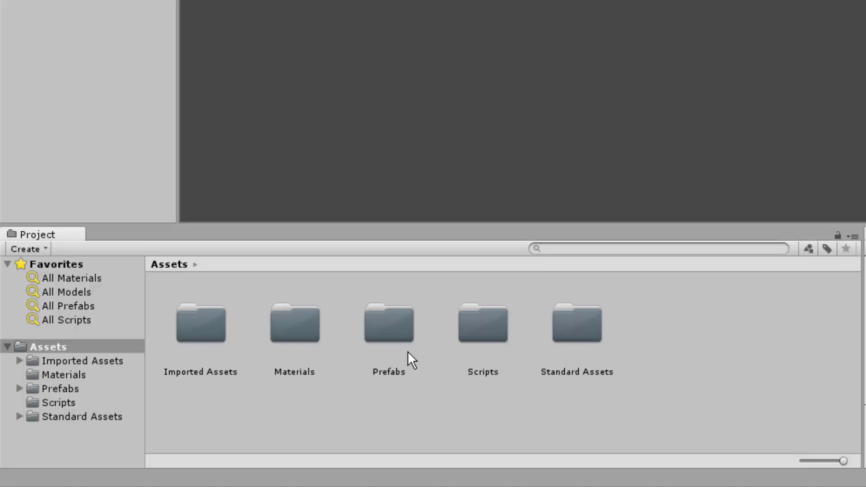
Step: Add the Paddle prefab from the Prefabs folder to the scene hierarchy and briefly test-play the game
double_click(391, 329)
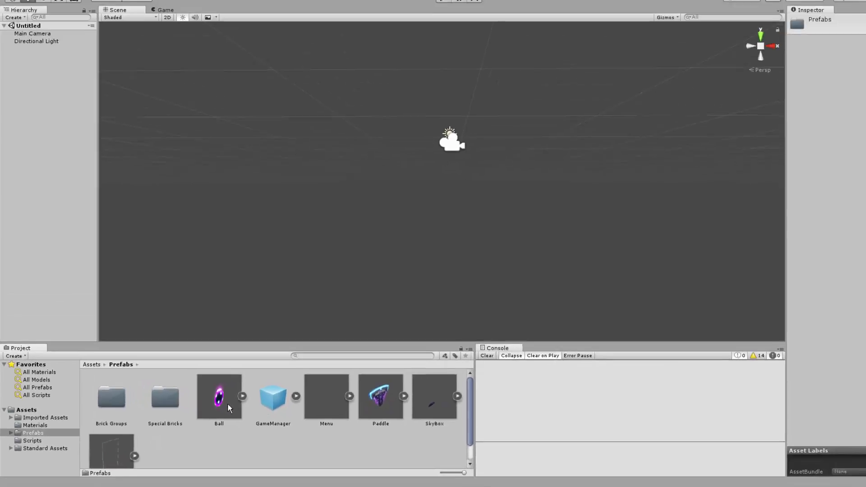
drag(358, 401, 51, 161)
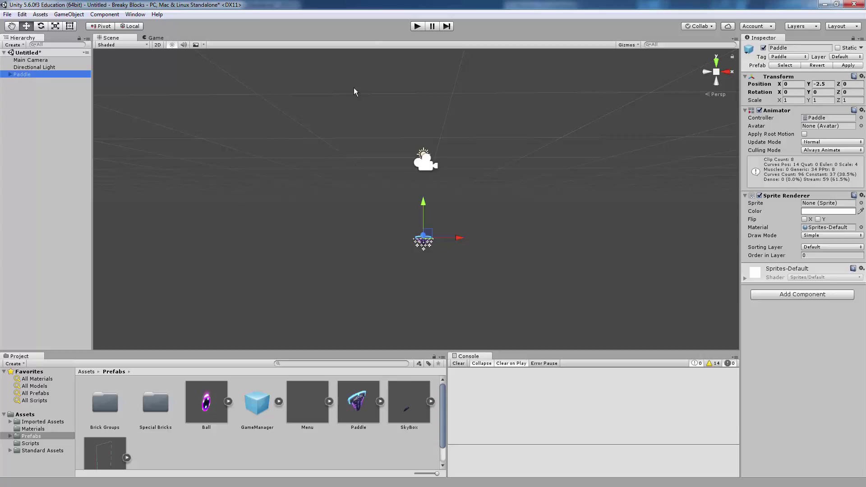
click(417, 27)
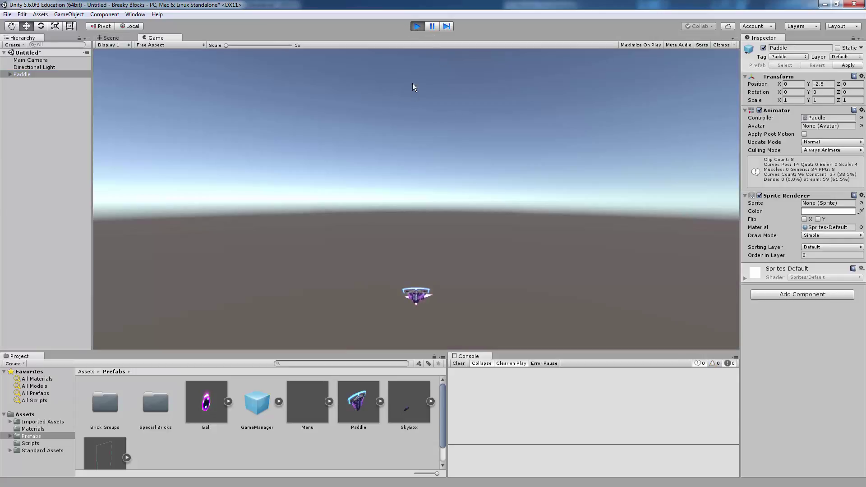
click(418, 26)
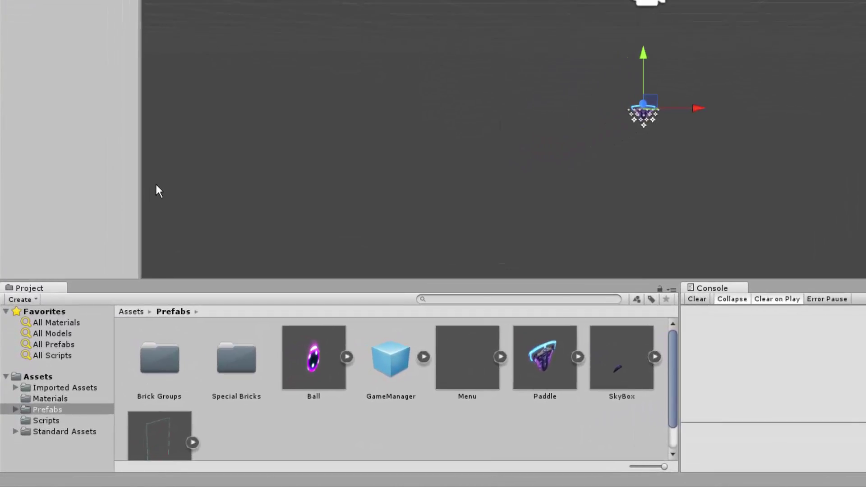
Step: Attach the Paddle script to both the scene's Paddle object and its prefab, and test-play the paddle movement
click(37, 424)
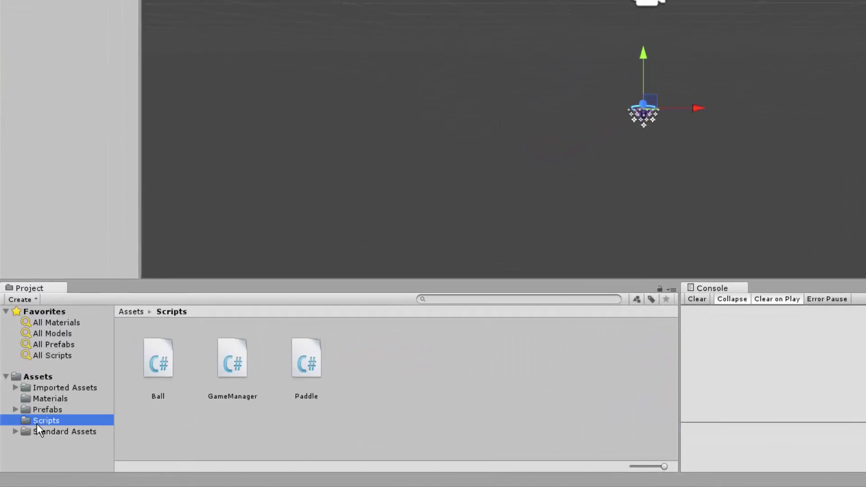
drag(313, 361, 32, 0)
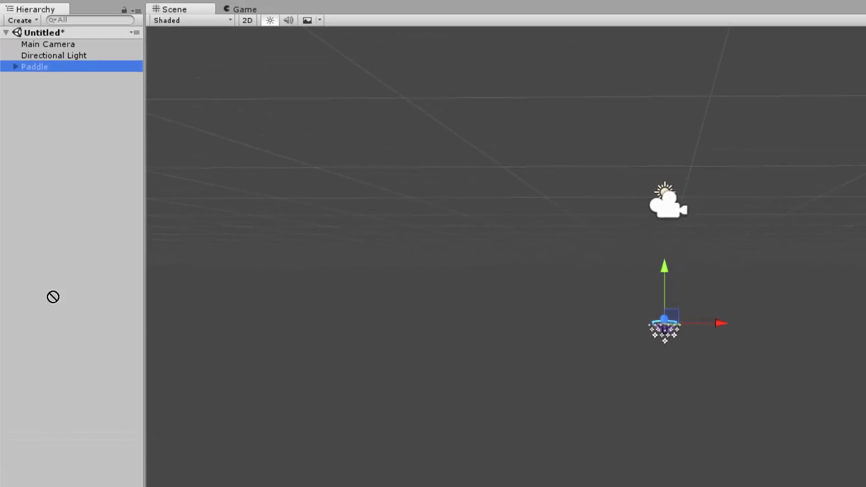
drag(34, 169, 70, 74)
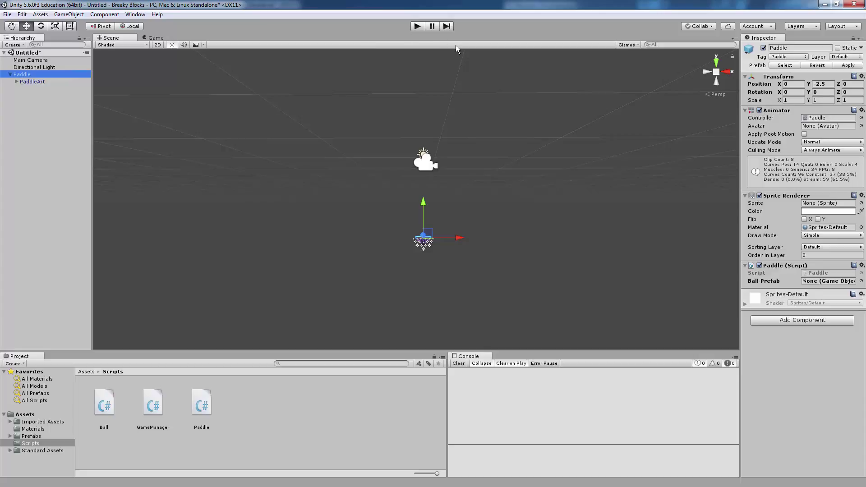
click(847, 65)
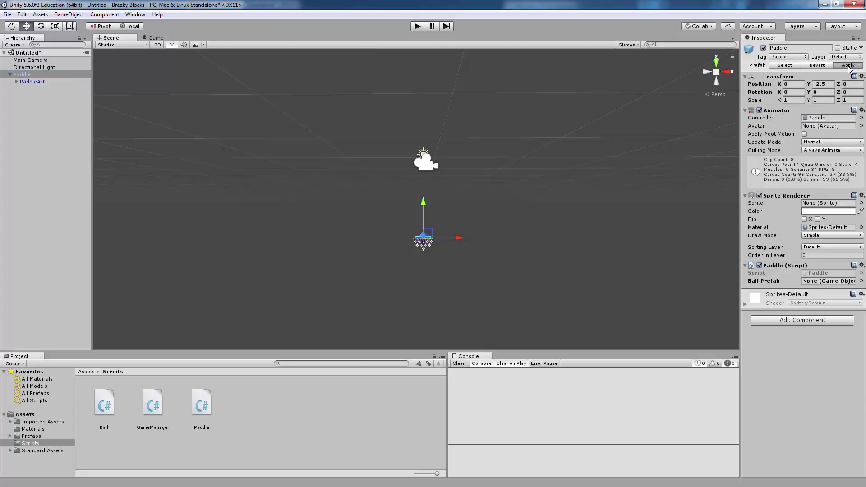
click(417, 26)
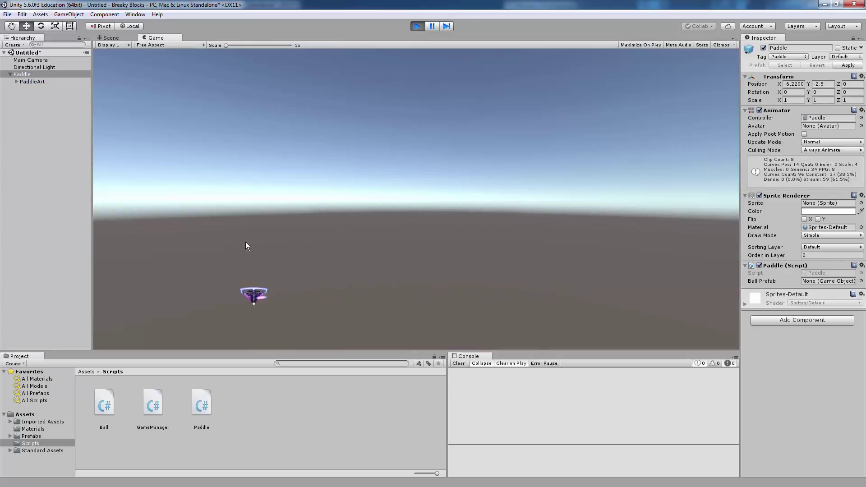
click(418, 26)
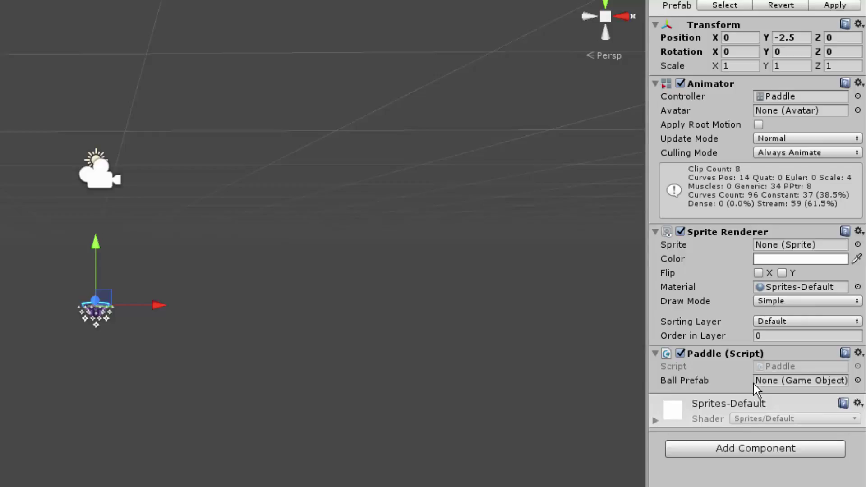
Step: Assign the Ball prefab to the Paddle script's Ball Prefab property and test-play the game
click(857, 380)
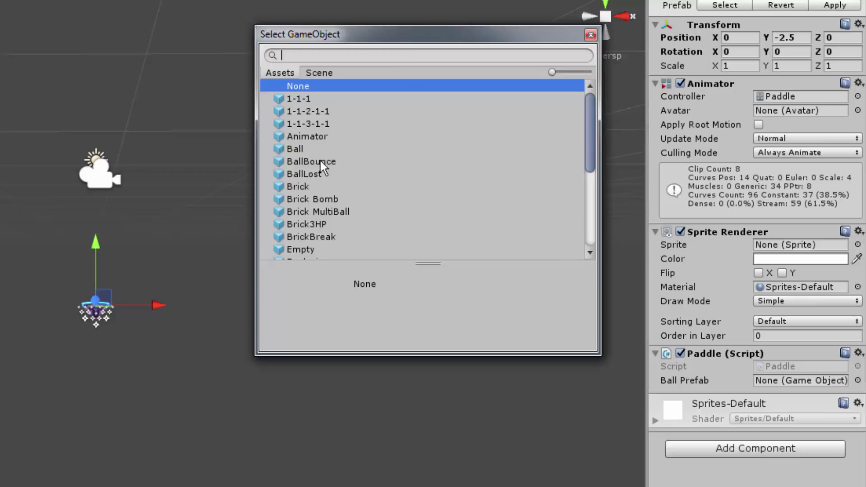
click(293, 150)
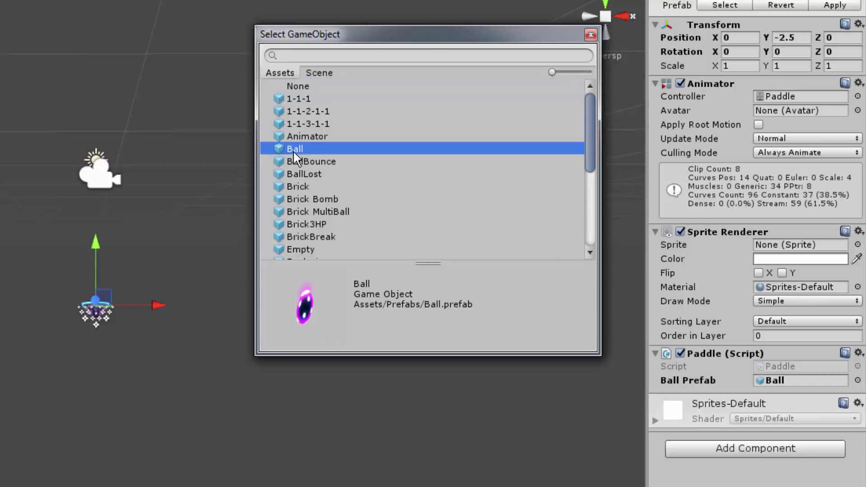
double_click(293, 150)
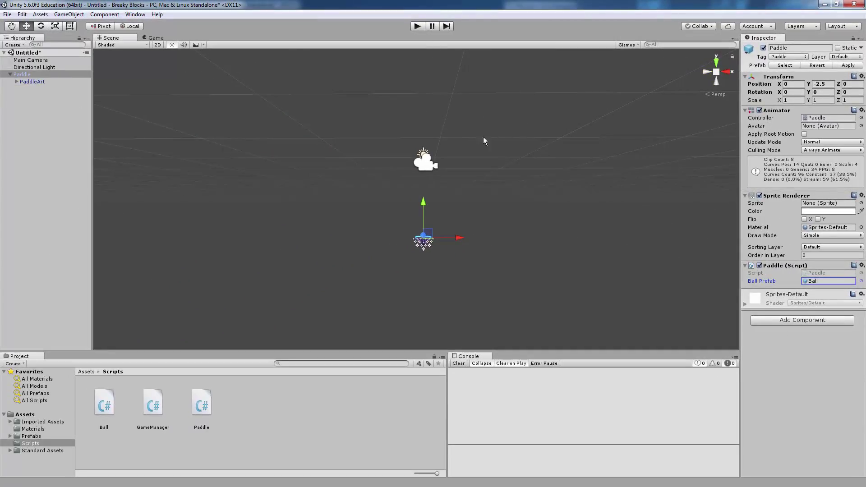
click(297, 34)
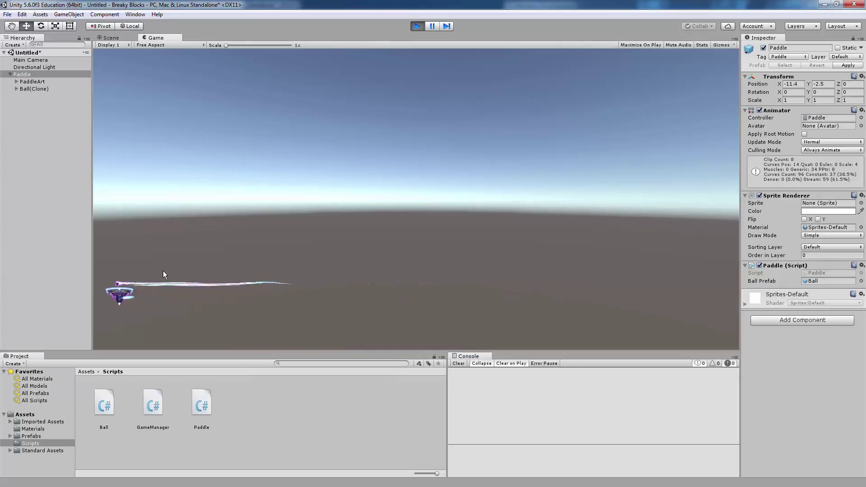
click(417, 26)
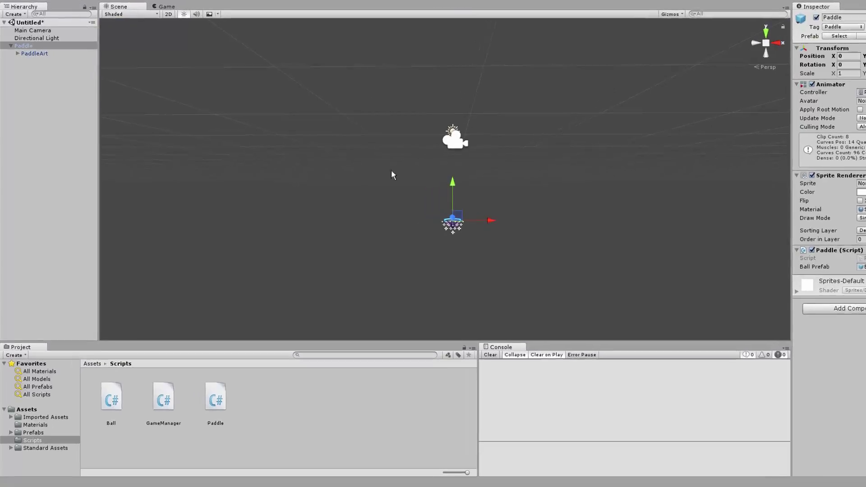
Step: Add the Ball prefab from the Prefabs folder to the scene hierarchy as a separate object
click(45, 409)
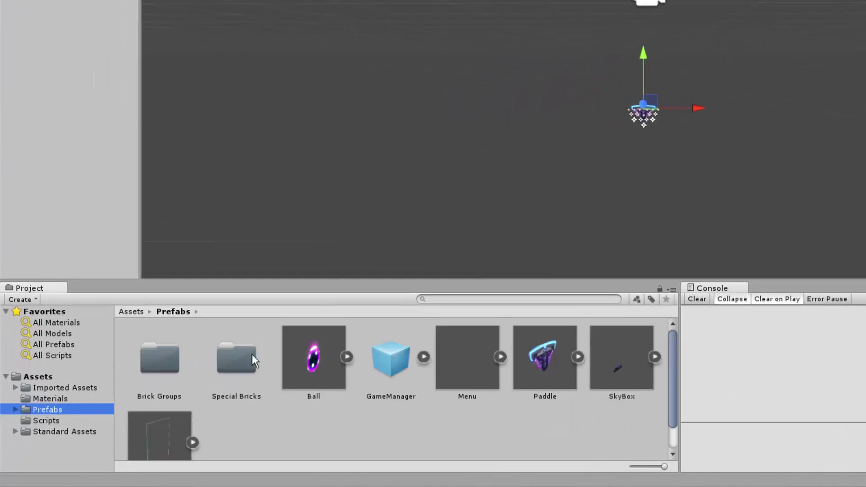
drag(311, 358, 58, 157)
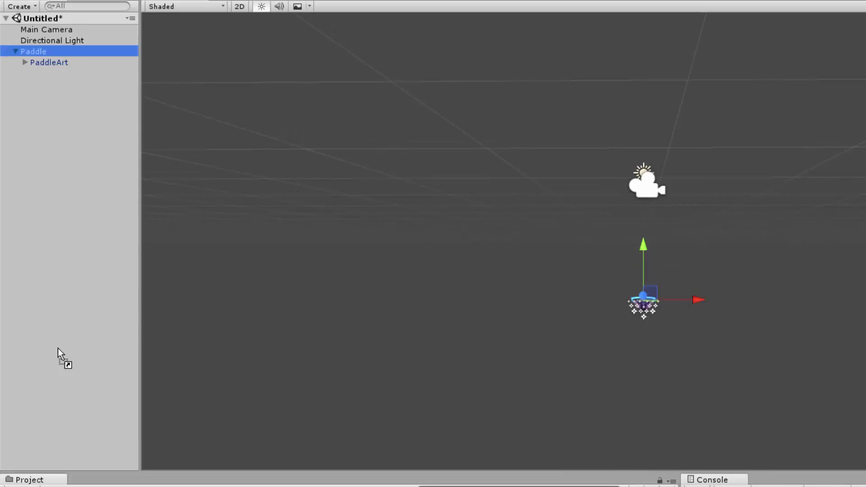
drag(57, 348, 58, 348)
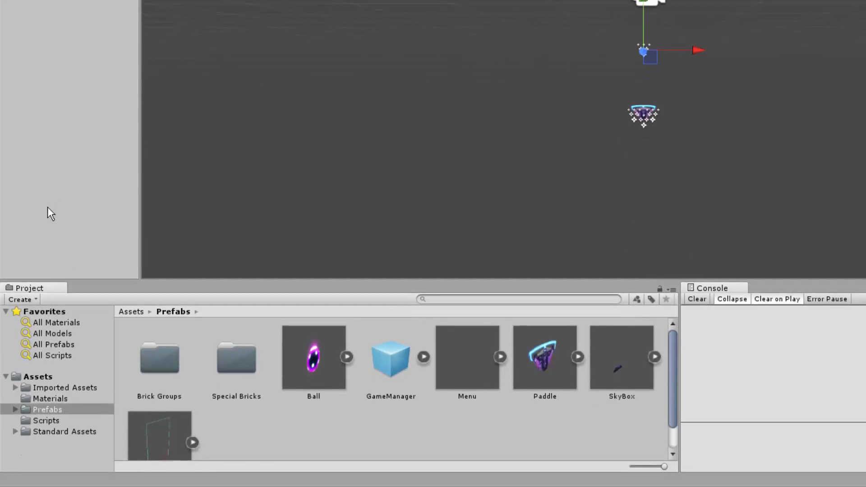
Step: Attach the Ball script to the scene's Ball object and apply the change to its prefab
click(46, 421)
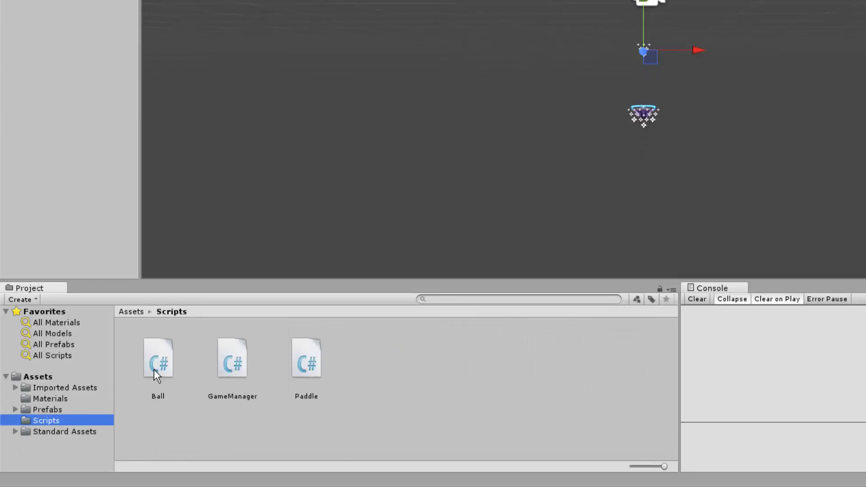
drag(161, 367, 37, 76)
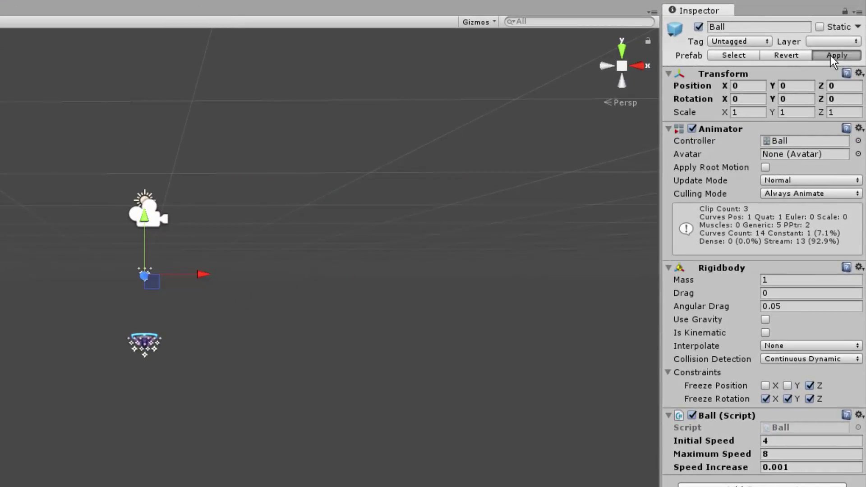
click(829, 55)
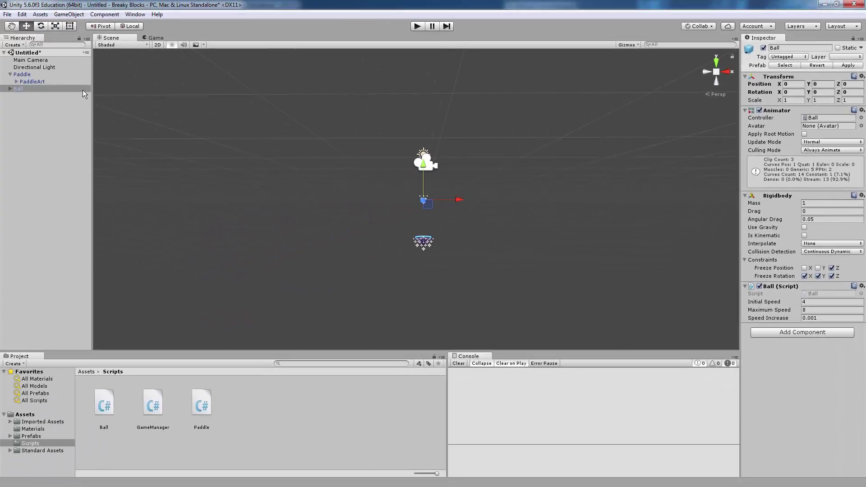
Step: Delete the Ball object from the scene and test-play launching the ball from the paddle
click(83, 89)
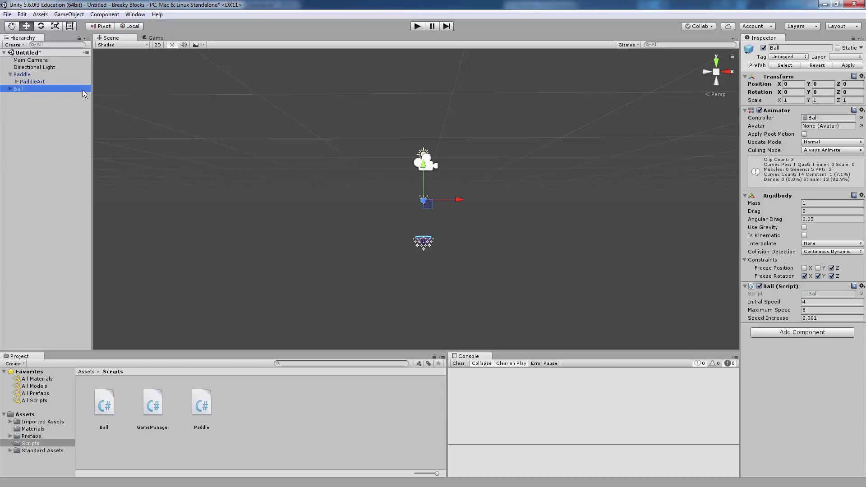
key(Delete)
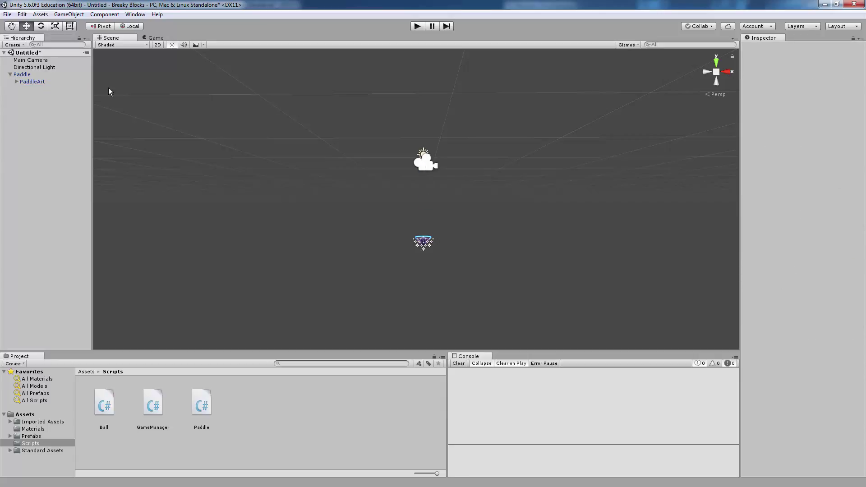
click(418, 26)
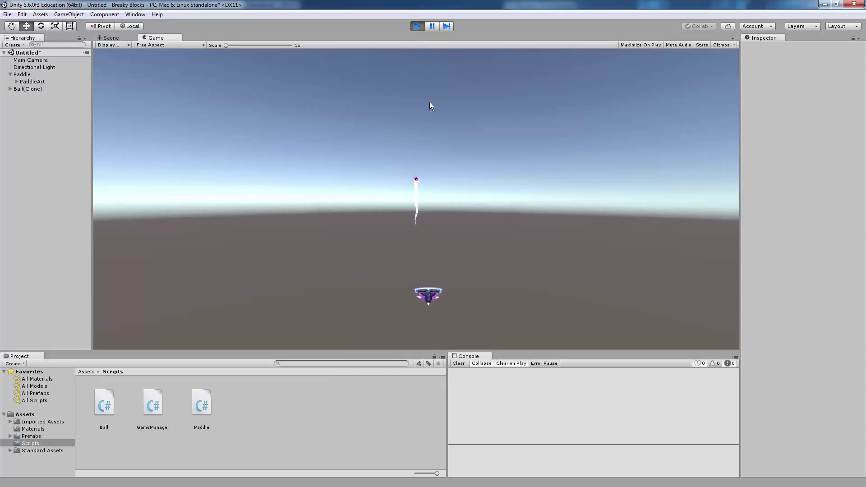
click(418, 26)
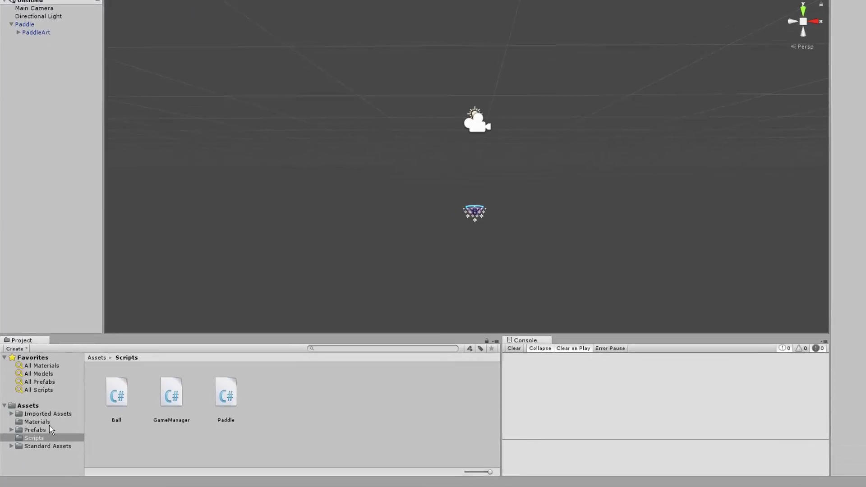
Step: Add the SkyBox prefab from the Prefabs folder to the scene hierarchy as a separate object
click(31, 436)
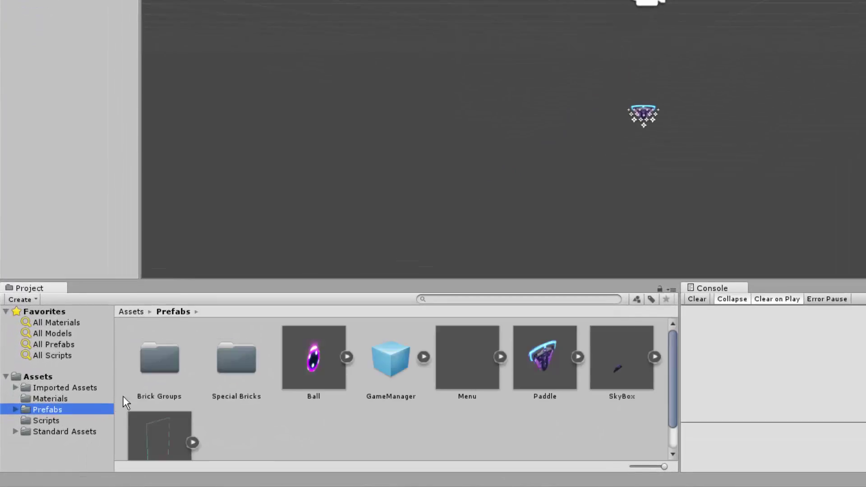
drag(629, 356, 159, 173)
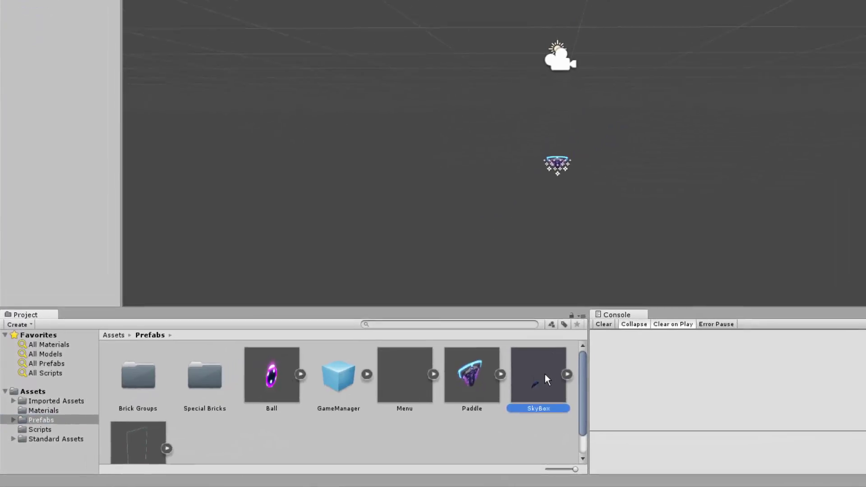
drag(103, 279, 43, 223)
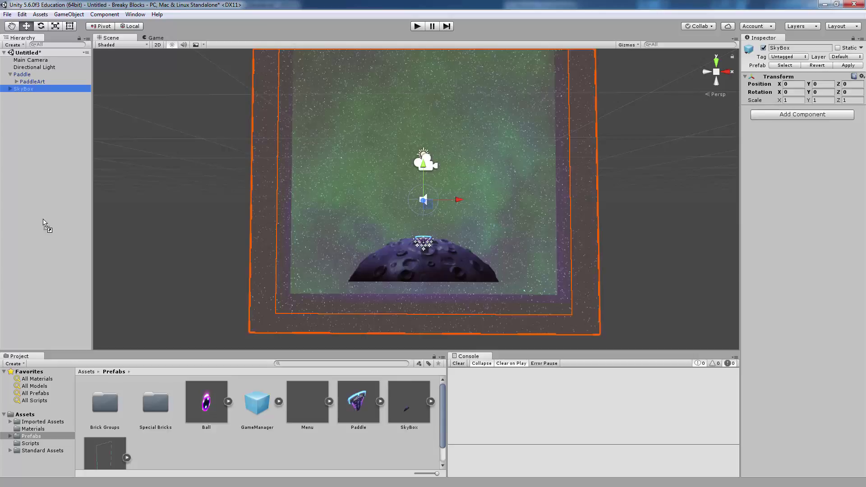
Step: Add the Walls prefab from the Prefabs folder to the scene hierarchy as a separate object and test-play the game
click(123, 217)
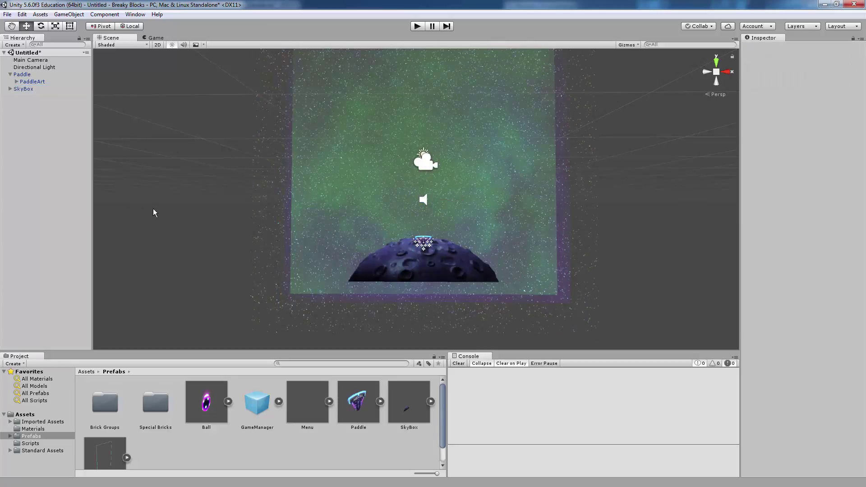
alt+drag(153, 212, 239, 225)
alt+scroll(258, 215, up, 10)
alt+scroll(226, 218, down, 8)
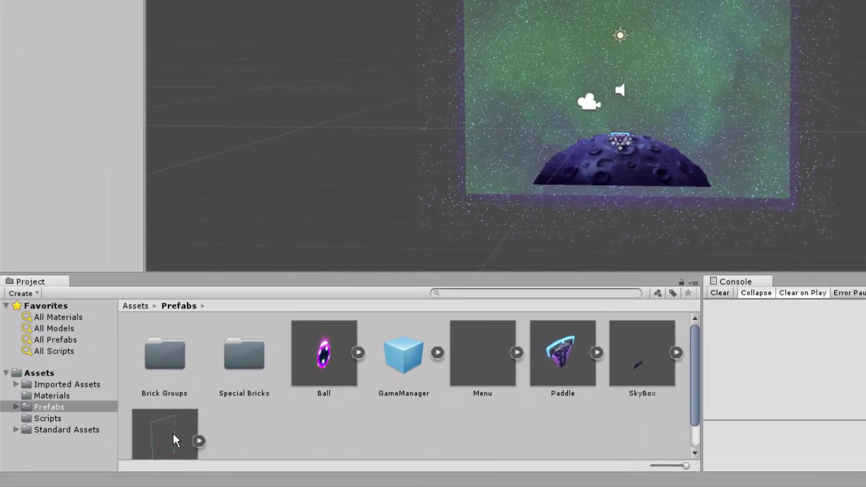
click(175, 439)
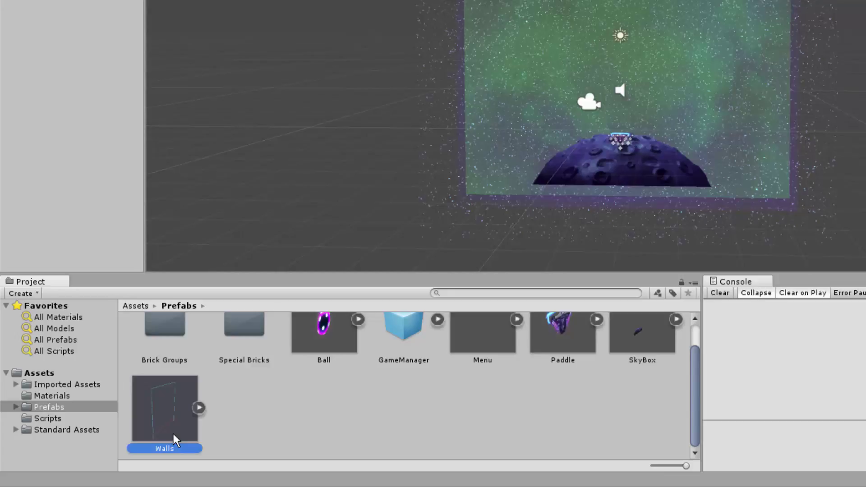
drag(173, 434, 73, 165)
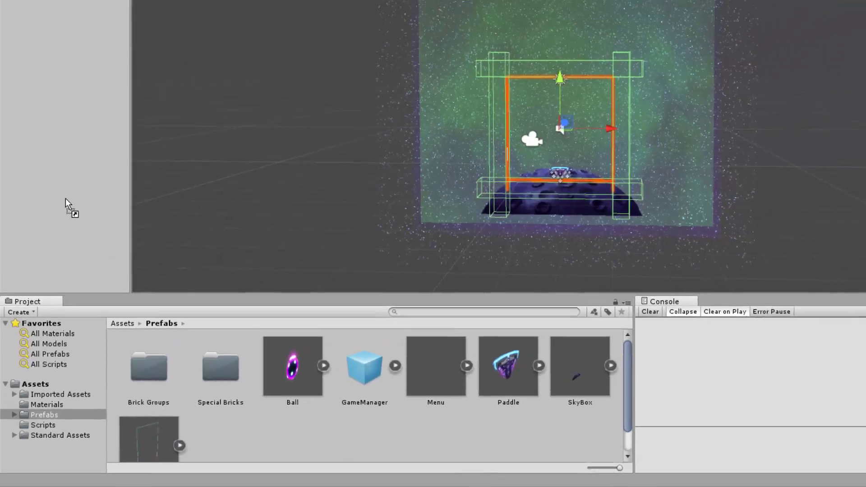
drag(66, 198, 66, 198)
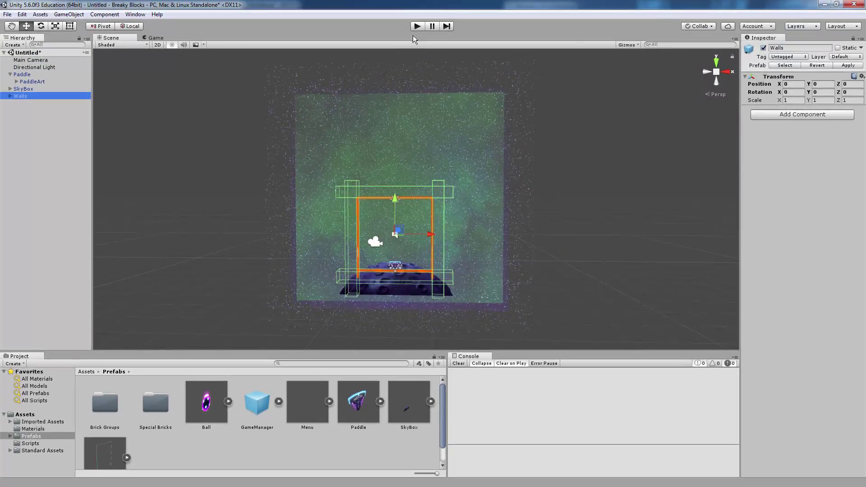
click(418, 26)
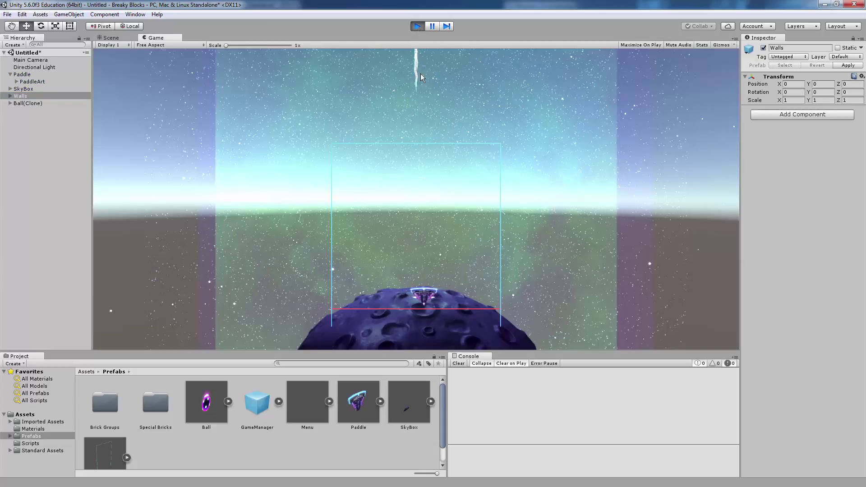
click(417, 26)
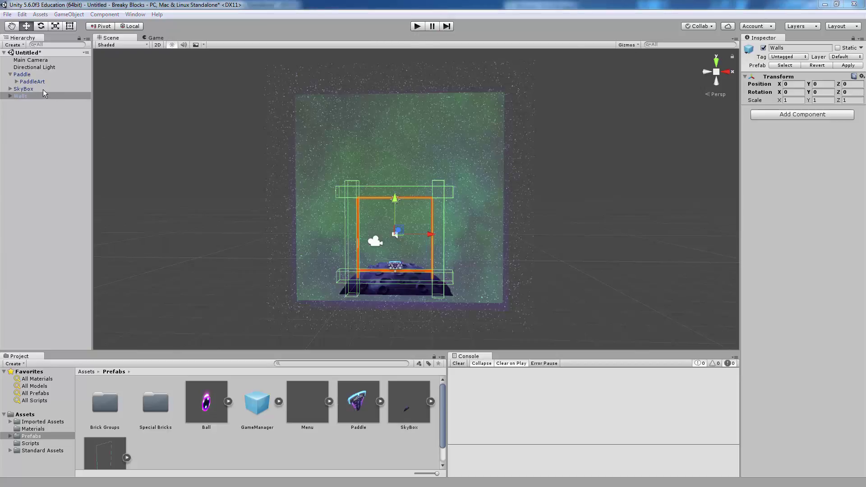
Step: Add a Box Collider physics component to the Paddle object in the scene
click(33, 75)
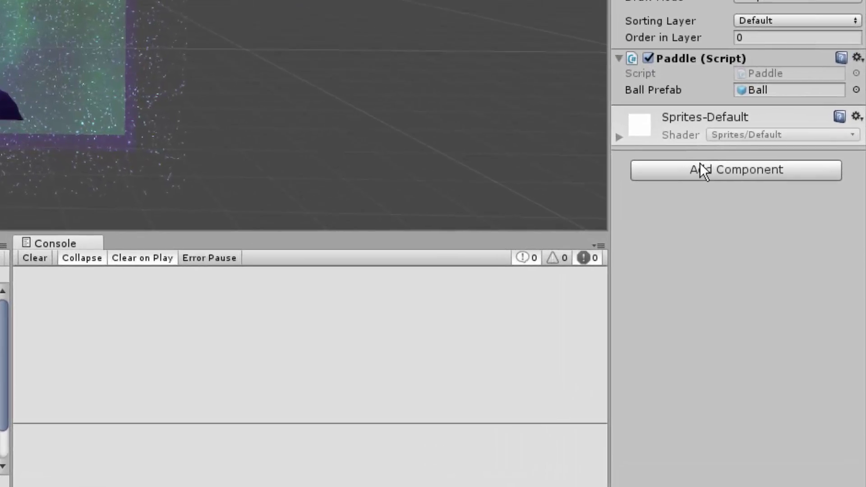
click(784, 317)
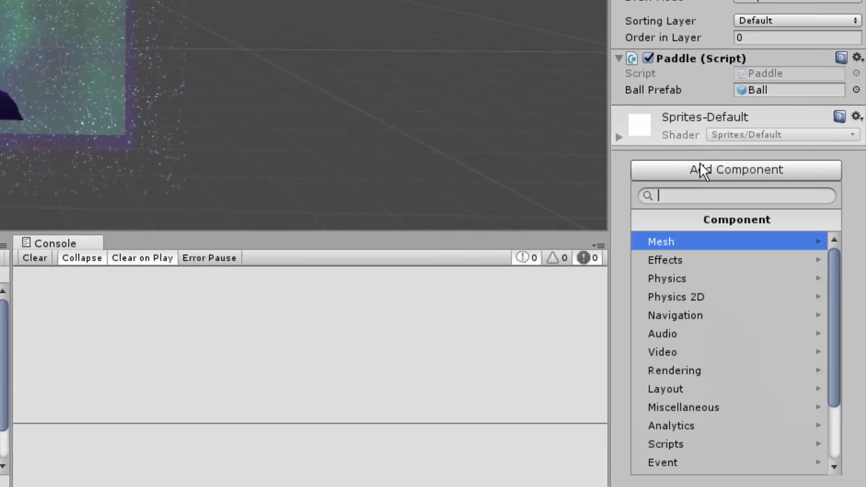
click(699, 280)
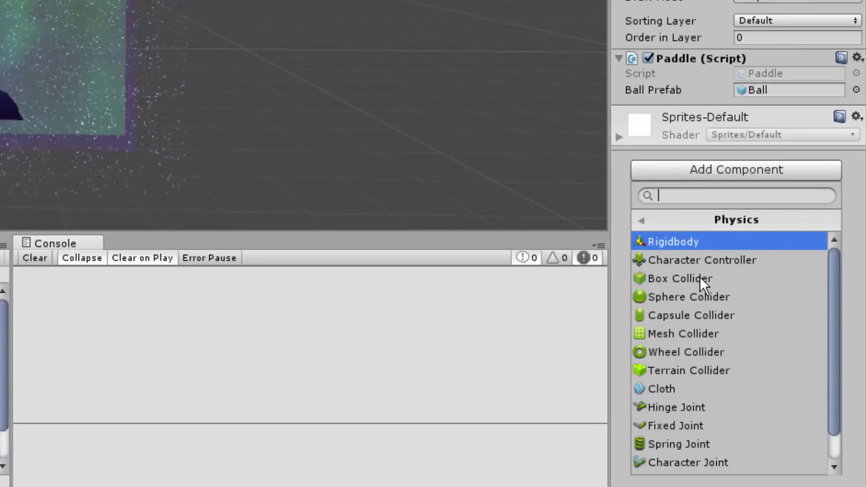
click(699, 276)
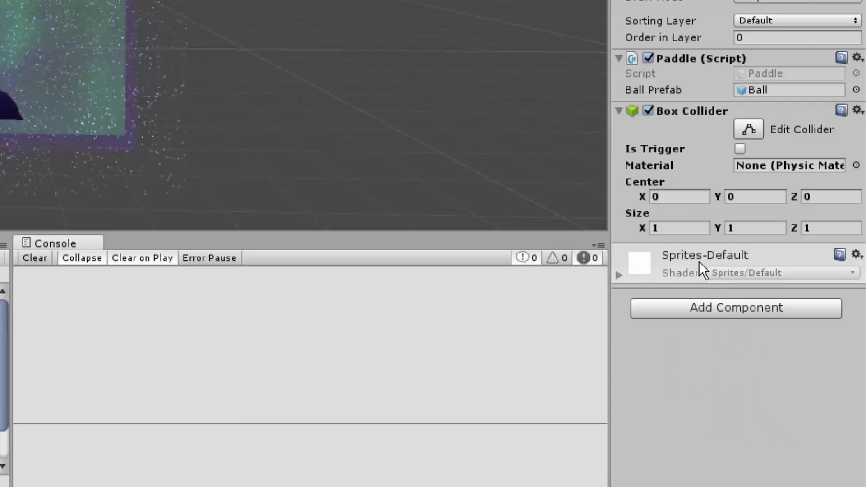
Step: Make the Paddle's Box Collider a trigger with a Y size of 0.28, and apply the changes to the Paddle prefab
click(740, 148)
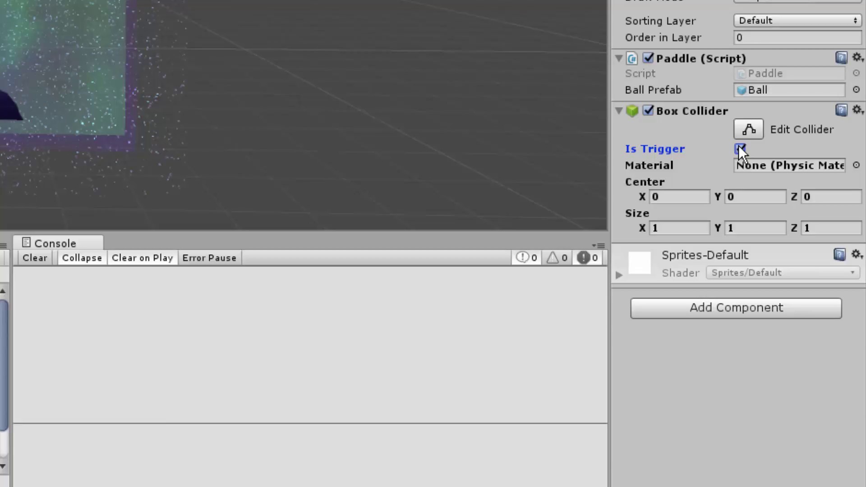
click(745, 228)
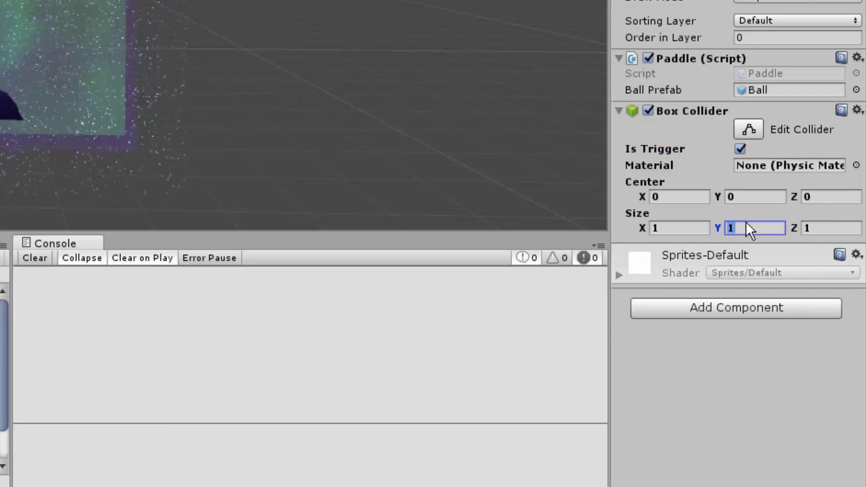
text(0.28)
click(794, 343)
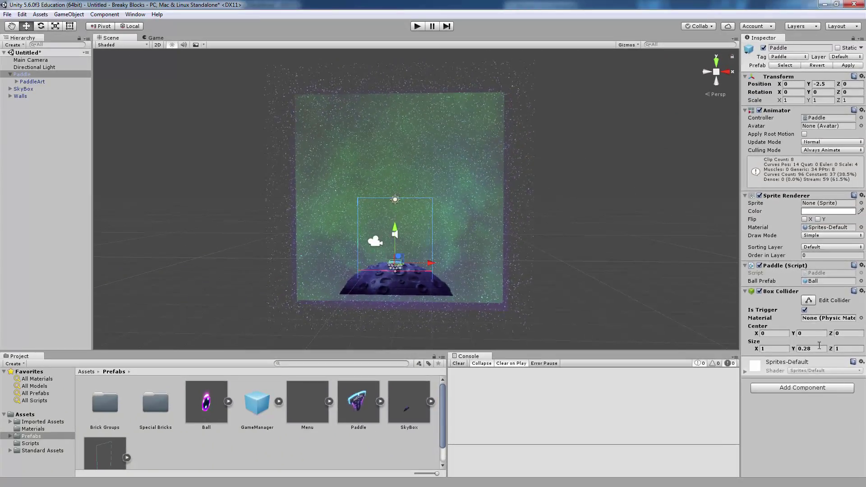
click(841, 66)
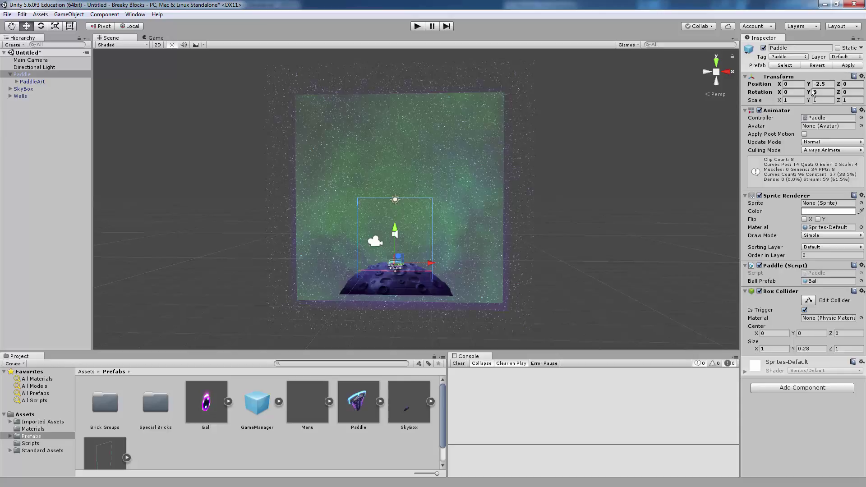
Step: Place an instance of the Ball prefab in the scene hierarchy as a separate object for editing
click(204, 410)
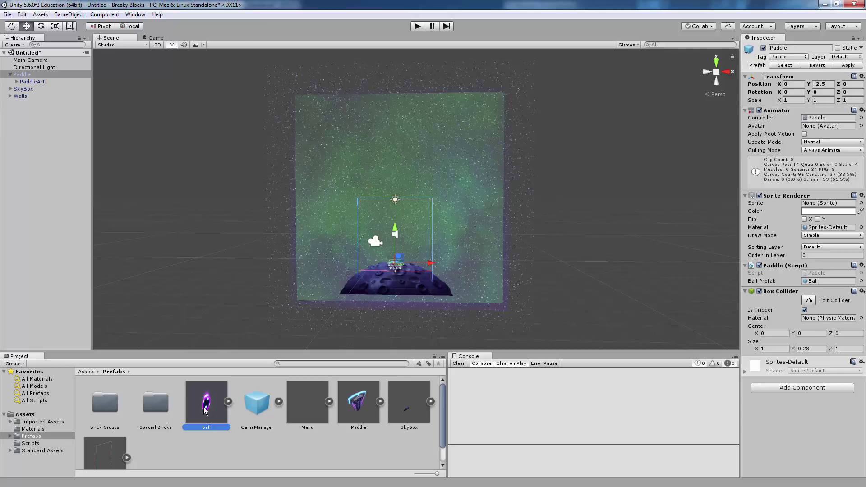
drag(204, 410, 71, 222)
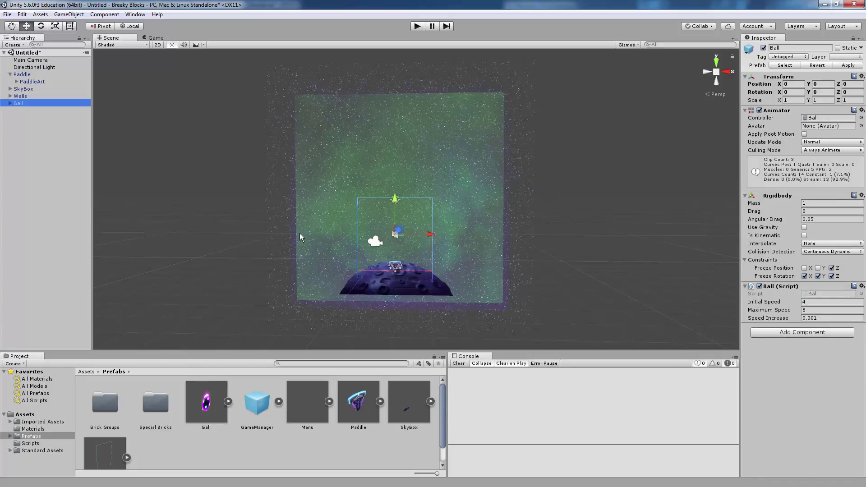
double_click(35, 103)
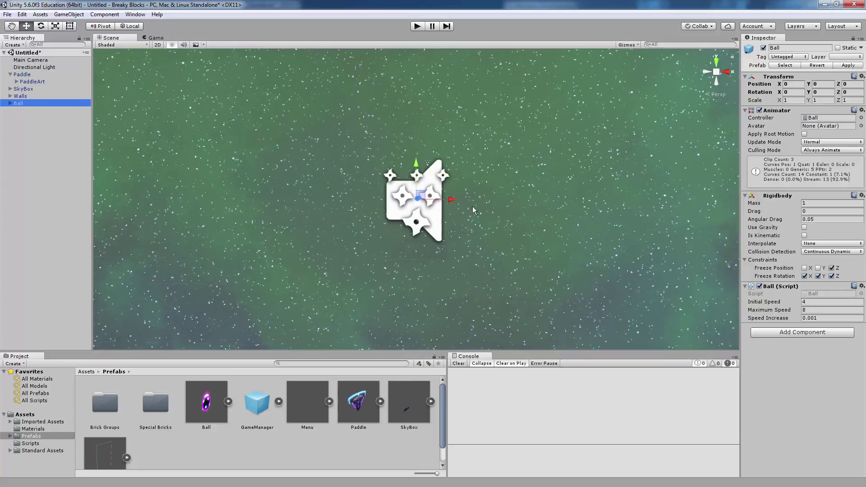
alt+drag(511, 193, 516, 212)
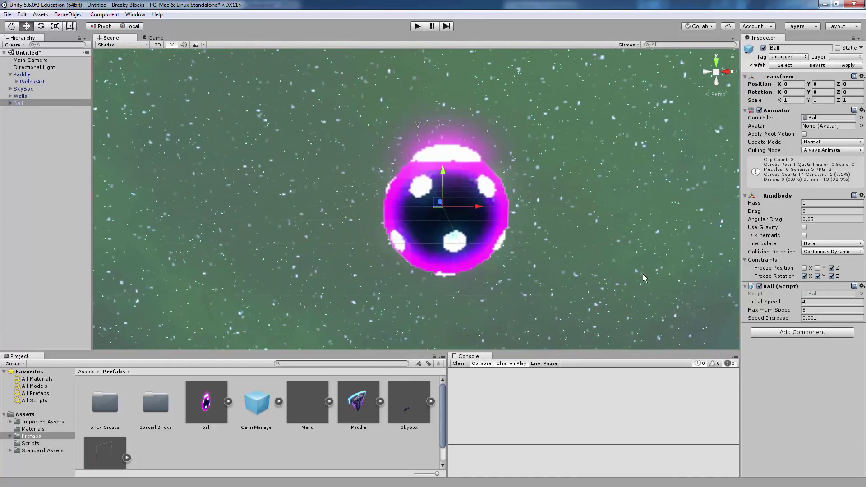
Step: Add a Sphere Collider physics component to the scene's Ball object
click(794, 336)
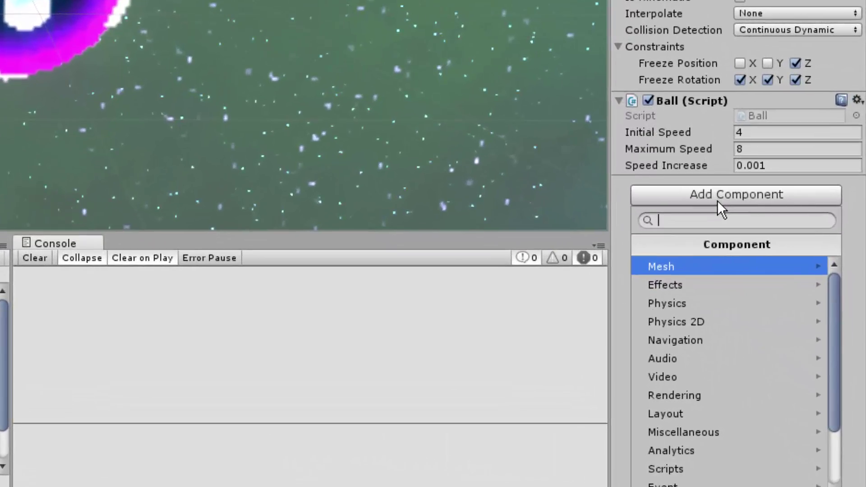
click(711, 305)
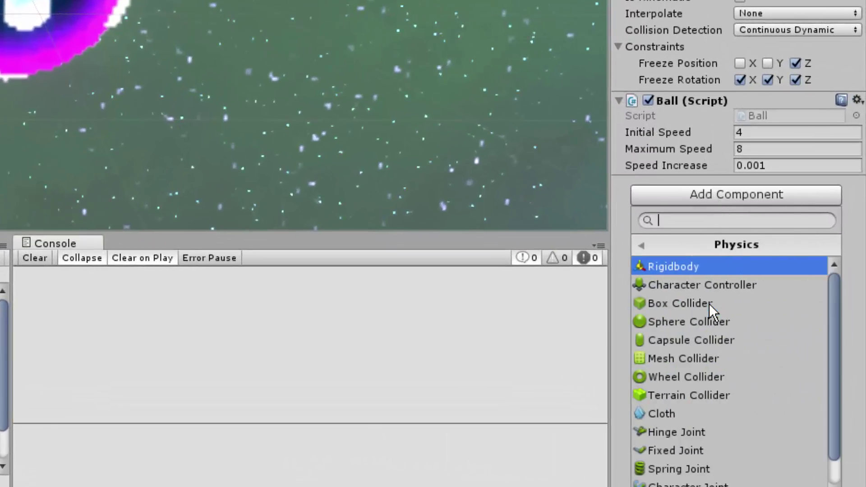
click(711, 319)
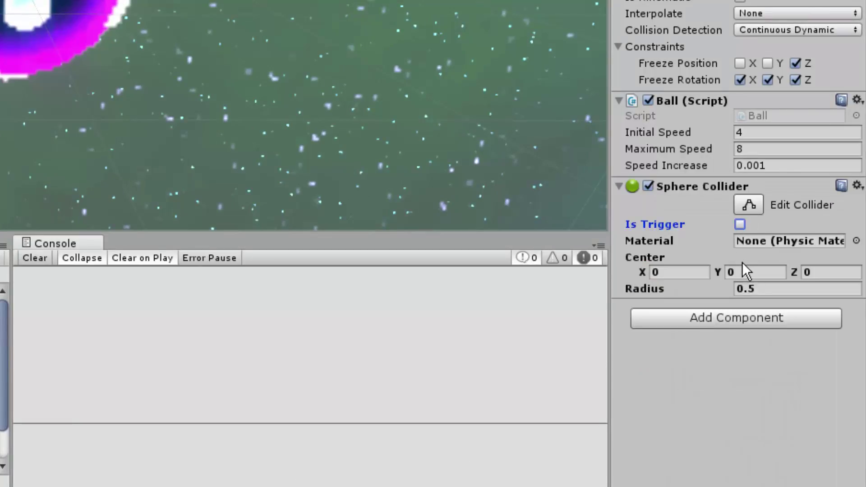
Step: Set the Ball's Sphere Collider radius to 0.09 and apply the change to the Ball prefab
click(758, 290)
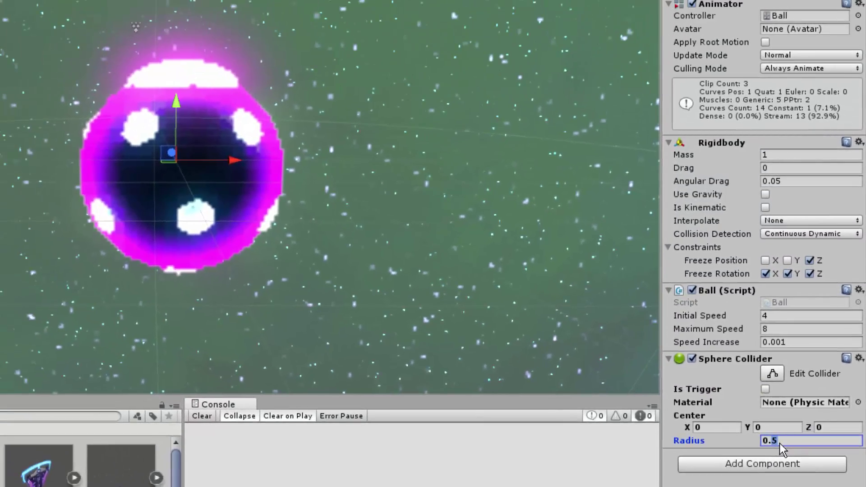
text(0.09)
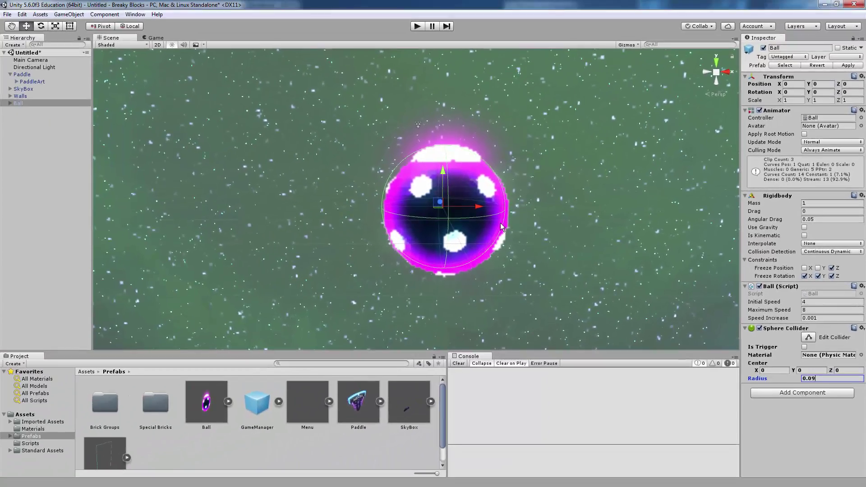
click(855, 66)
Step: Delete the Ball object from the scene and test-play the ball's collision with the walls
right_click(70, 103)
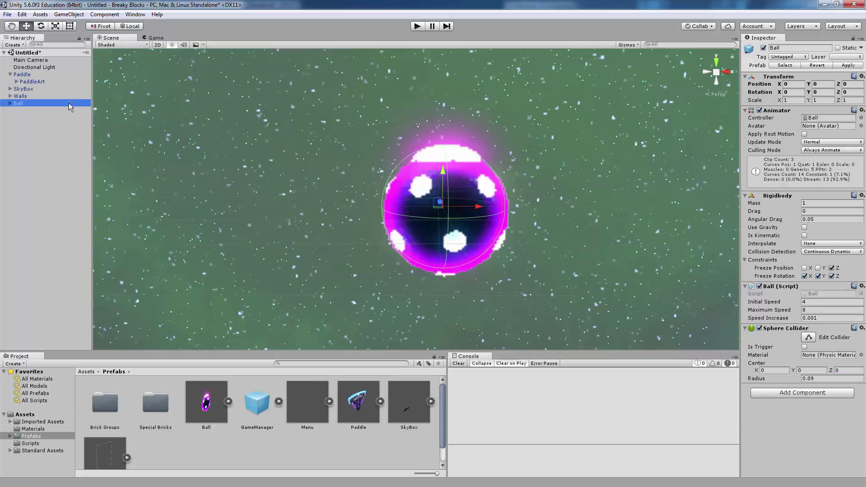
click(91, 152)
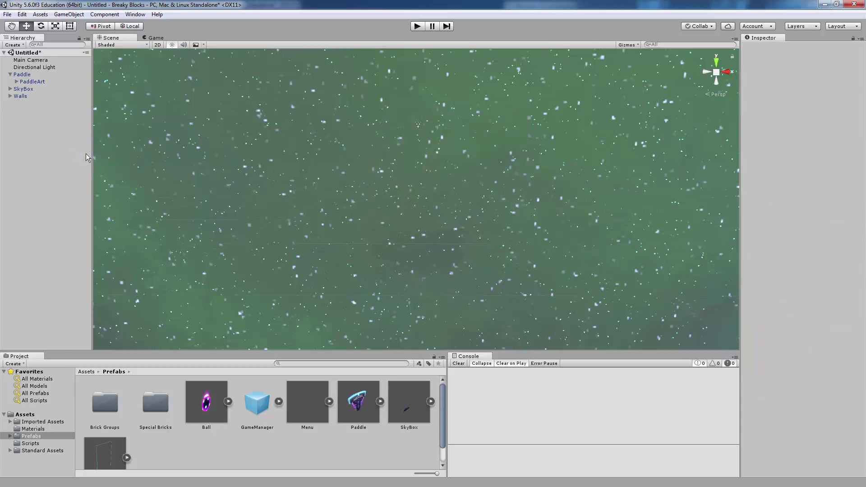
click(417, 26)
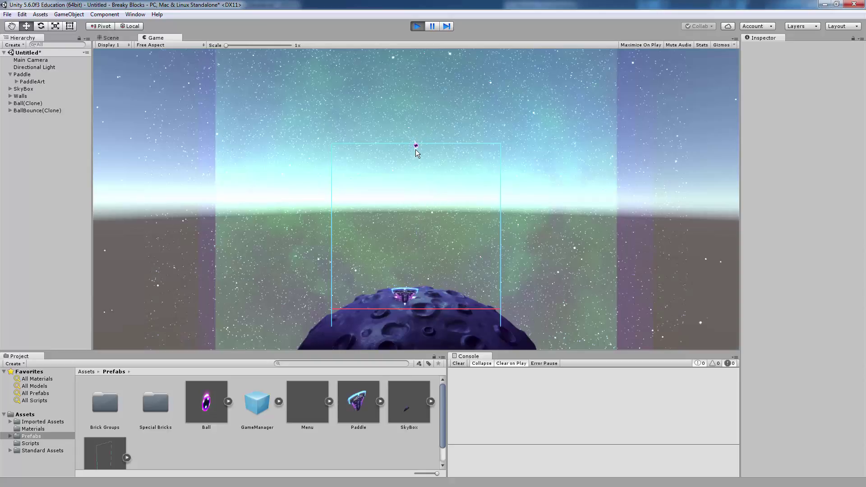
click(417, 26)
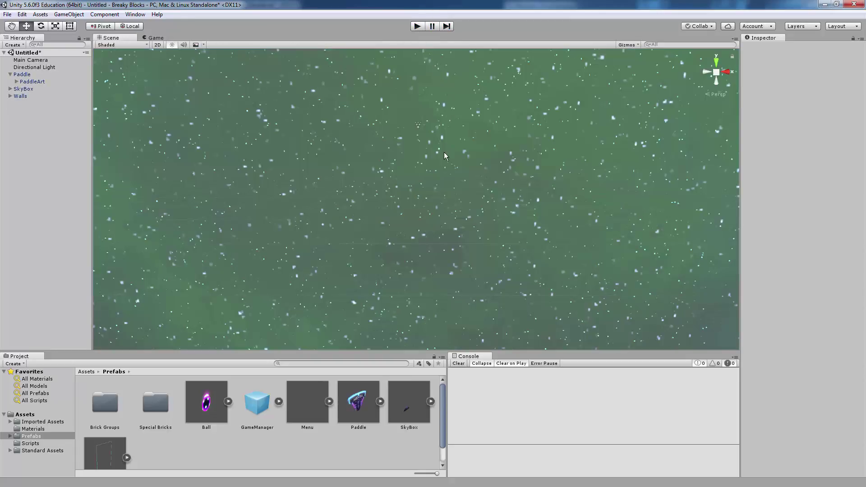
Step: Assign the Bouncy physic material to the Ball prefab's Sphere Collider and test-play the ball's bouncing
click(214, 399)
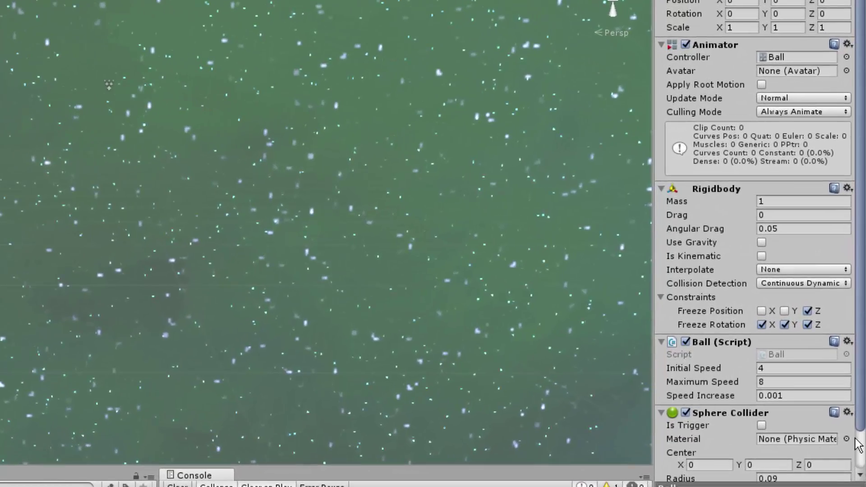
click(846, 438)
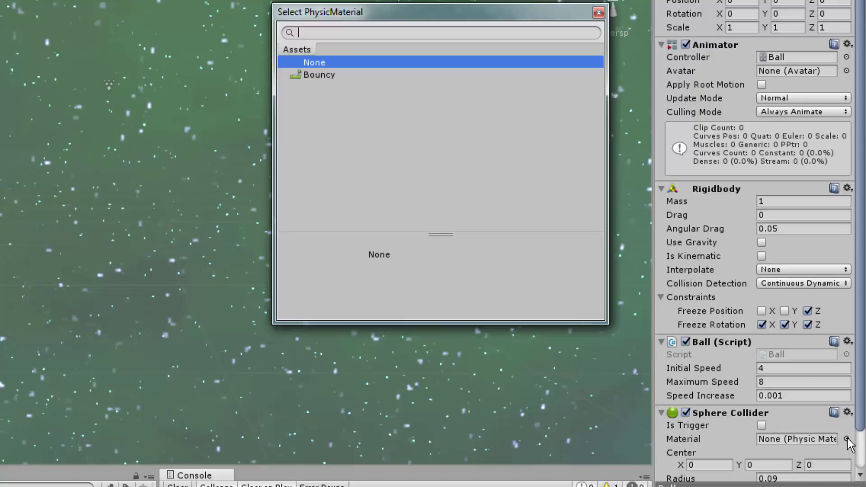
click(298, 76)
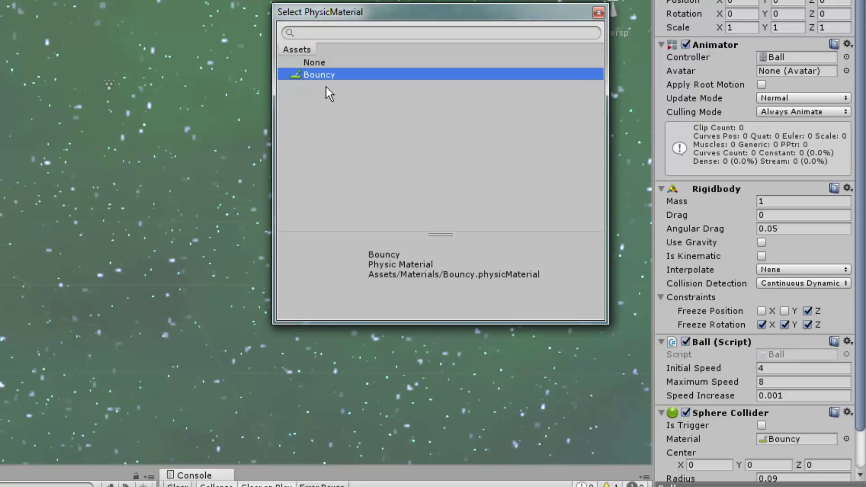
double_click(377, 75)
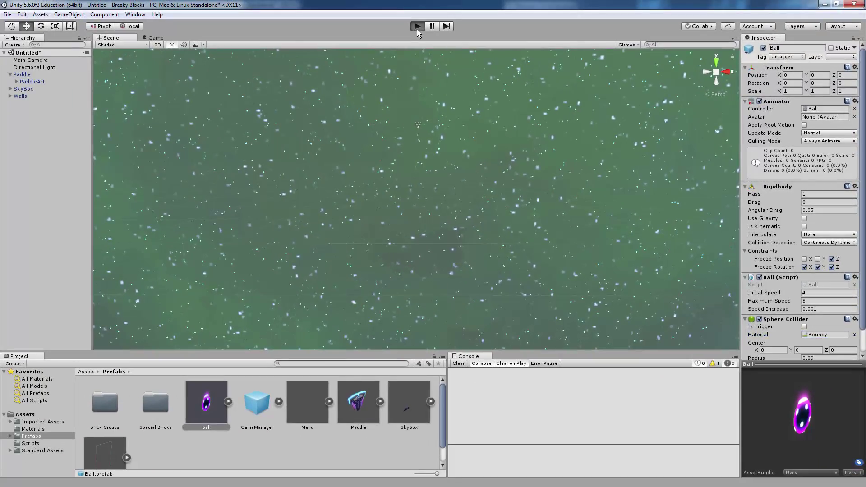
click(417, 26)
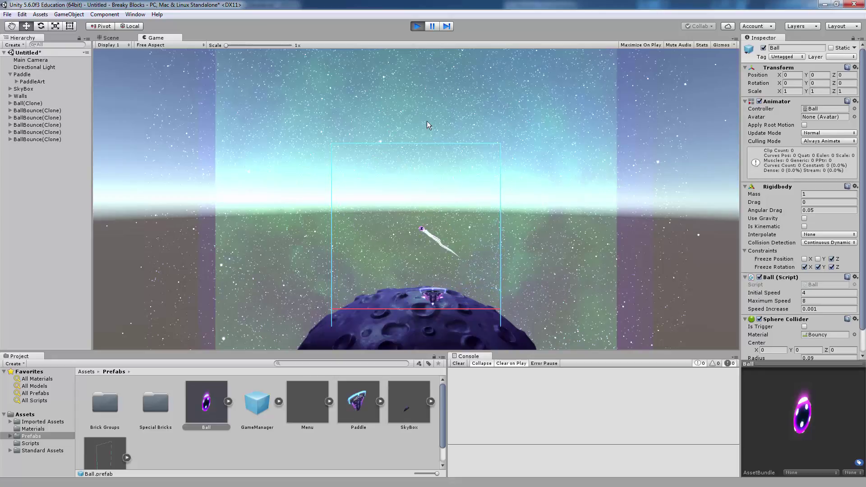
click(416, 27)
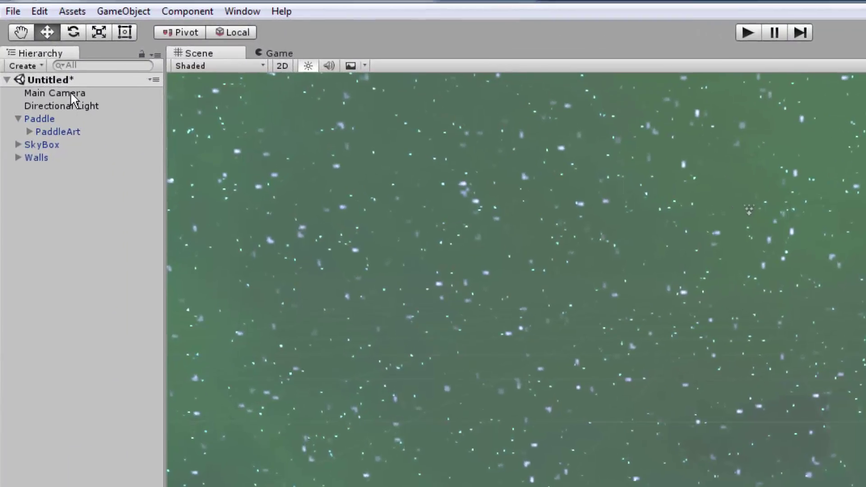
Step: Set the Main Camera's position to Y 0 and Z -12 and its field of view to 30
click(40, 59)
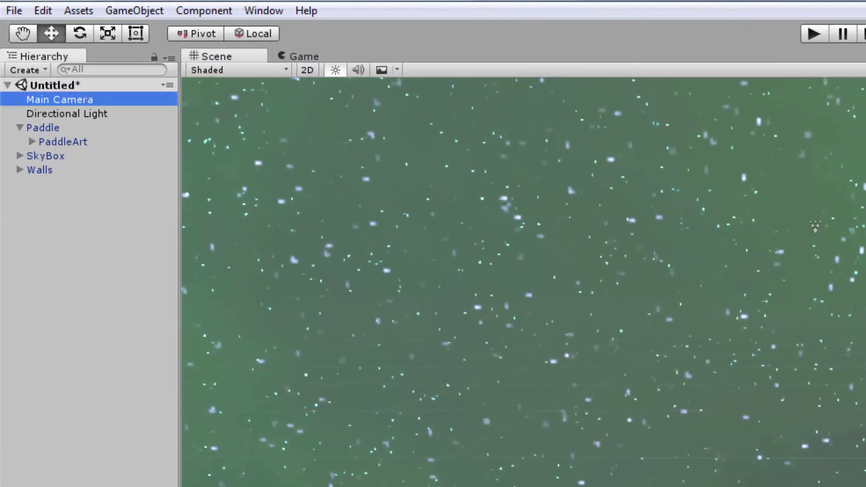
click(796, 49)
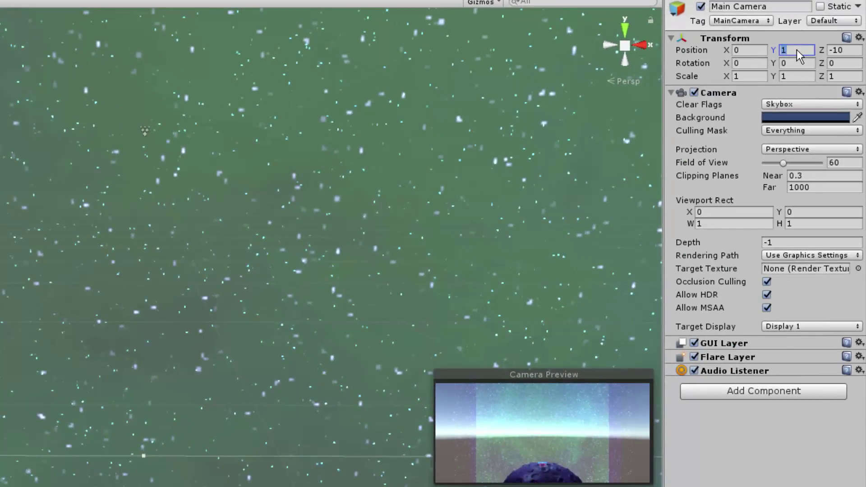
text(0)
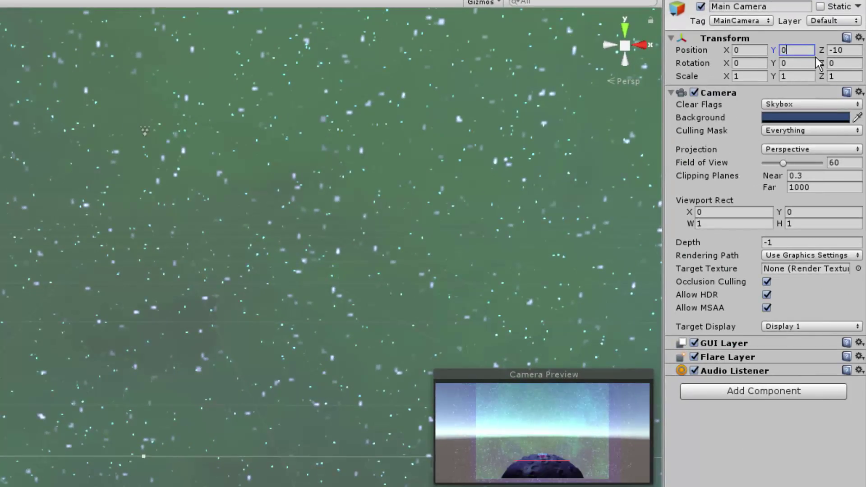
click(844, 51)
text(-12)
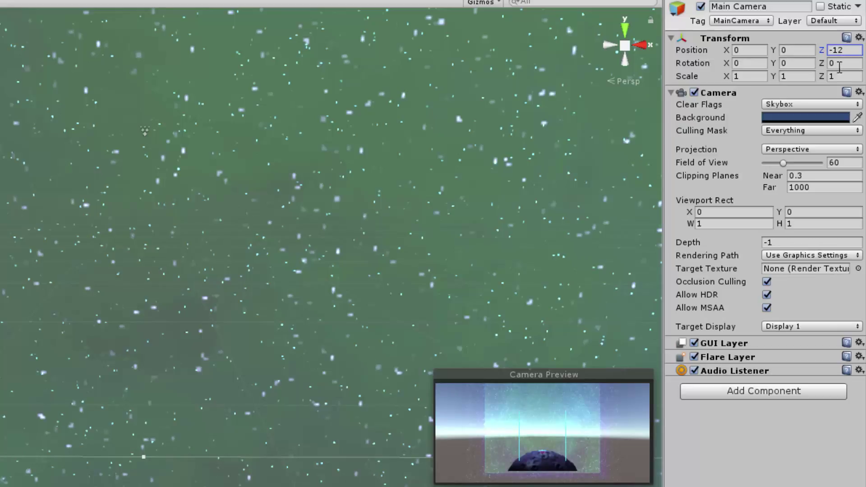
click(834, 162)
text(30)
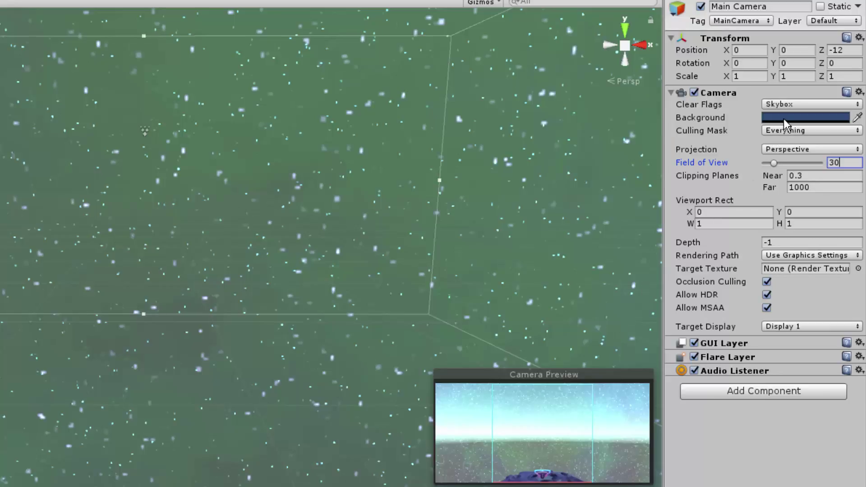
Step: Set the Main Camera's Clear Flags to Solid Color with a black background and test-play the game view
click(820, 105)
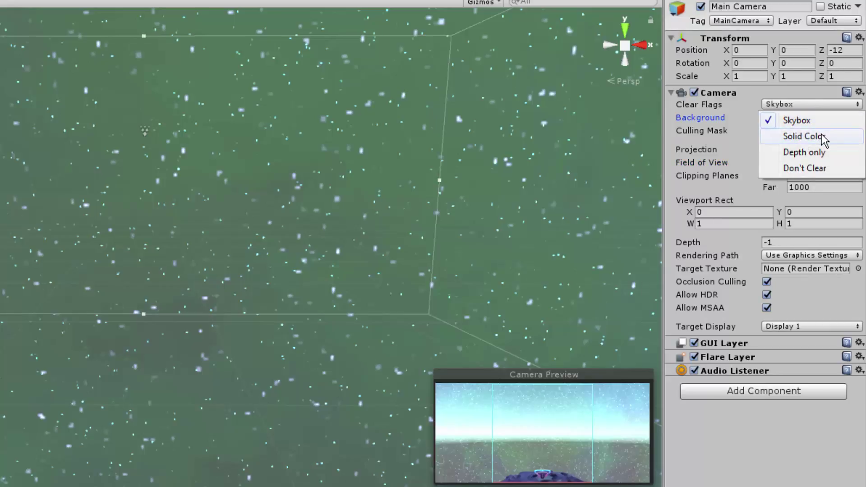
click(821, 137)
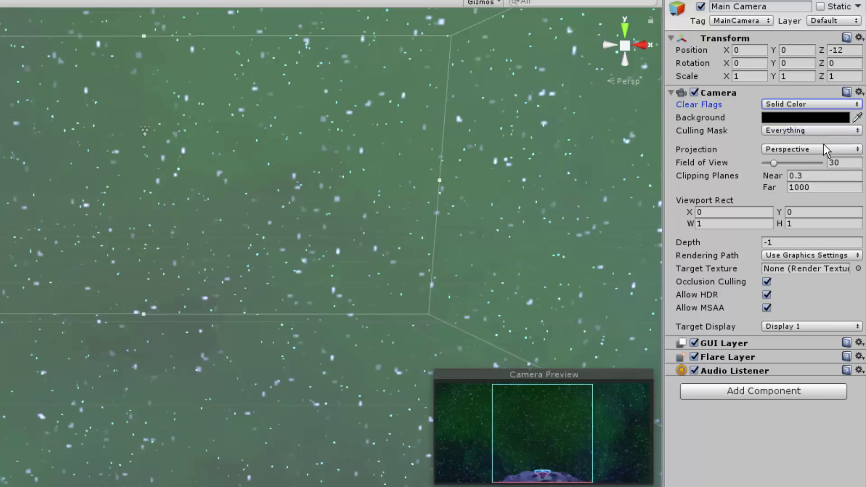
click(783, 117)
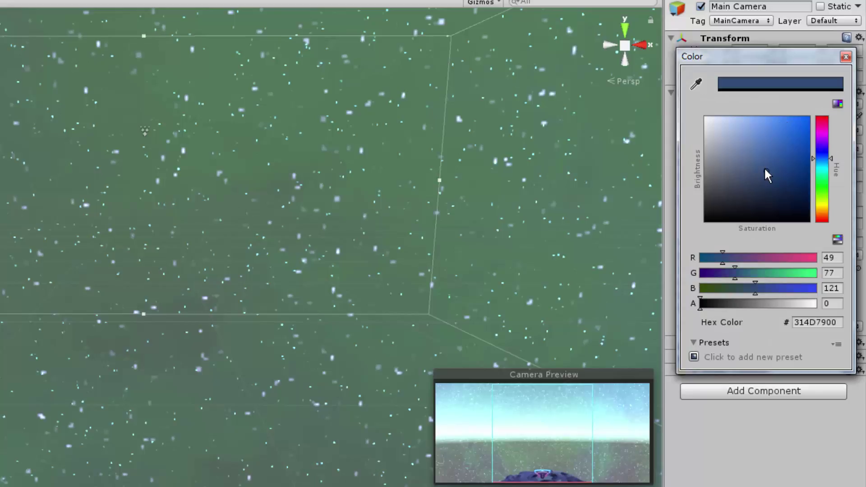
drag(764, 167, 706, 228)
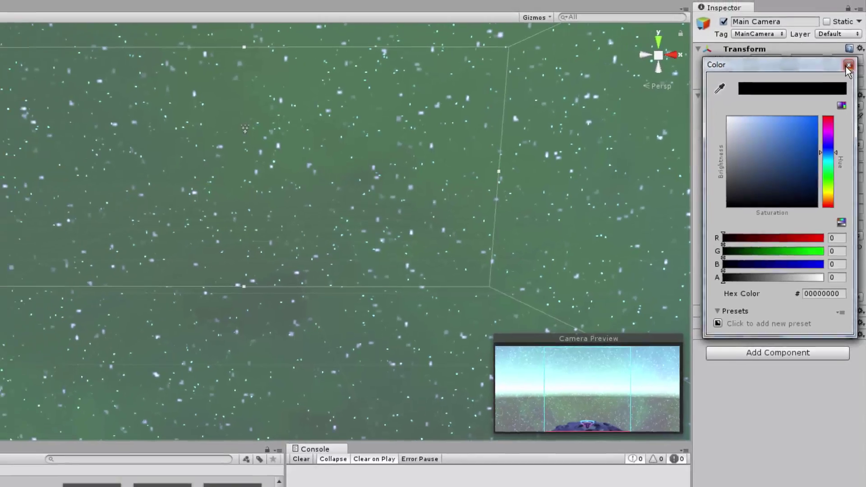
click(846, 56)
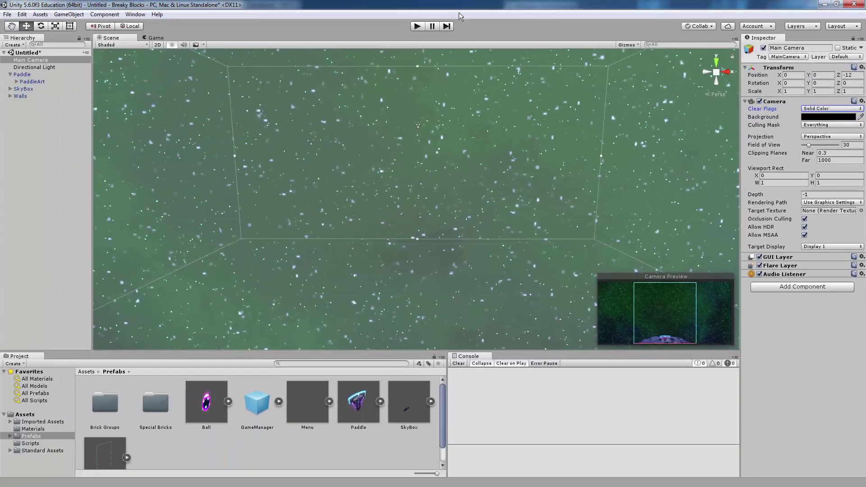
click(418, 26)
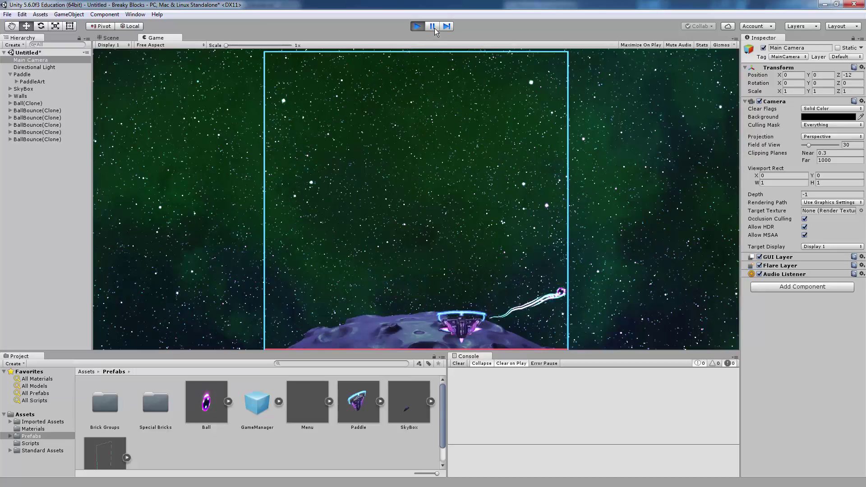
click(418, 29)
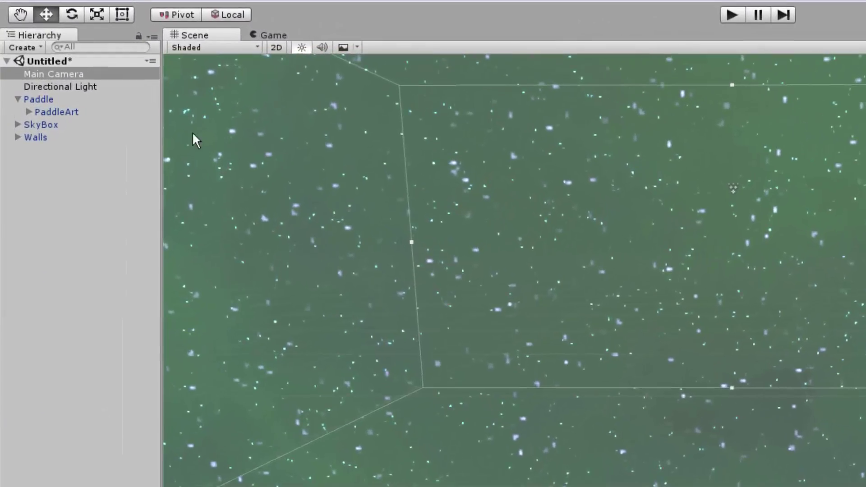
Step: Create an empty game object in the scene and name it GameManager
click(22, 47)
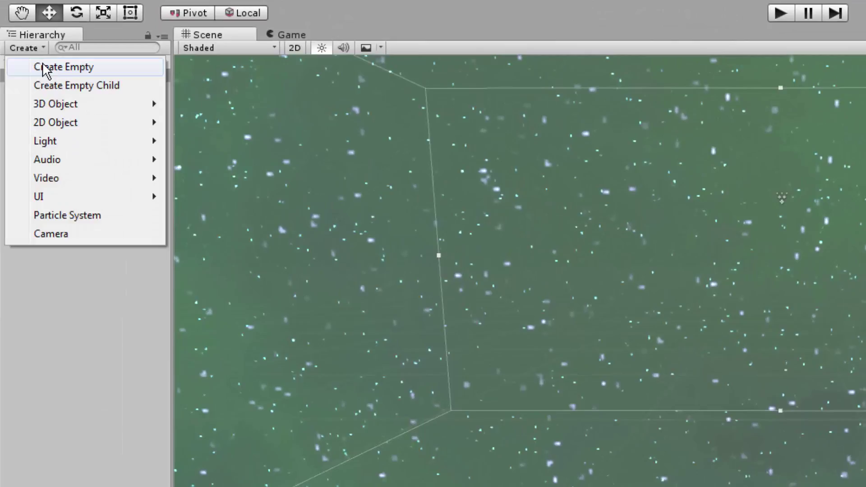
click(42, 67)
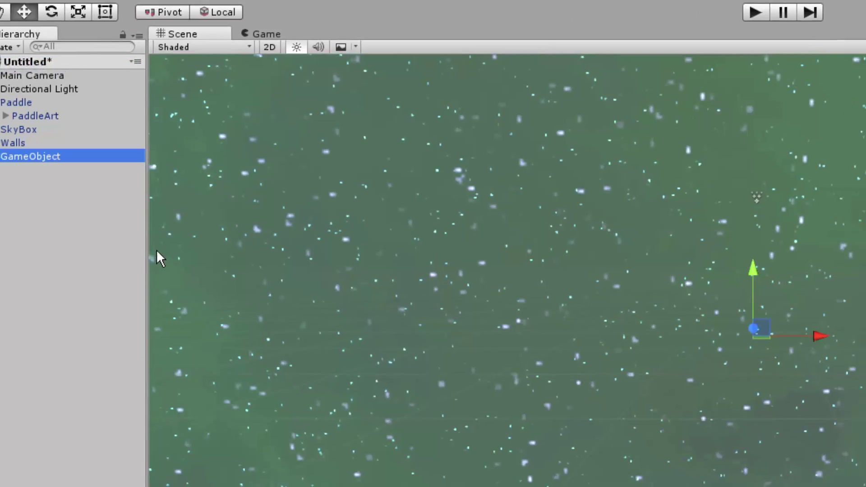
click(761, 27)
text(GameManager)
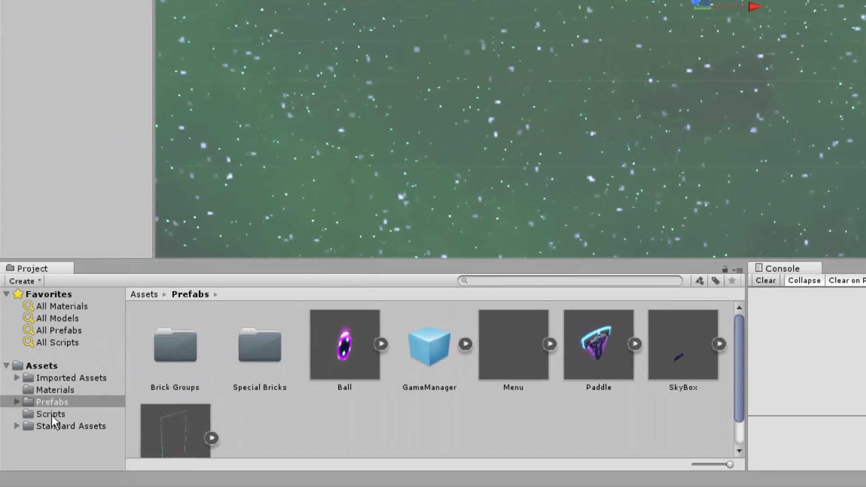
Step: Attach the GameManager script from the Scripts folder to the GameManager object and test-play the scene
click(52, 414)
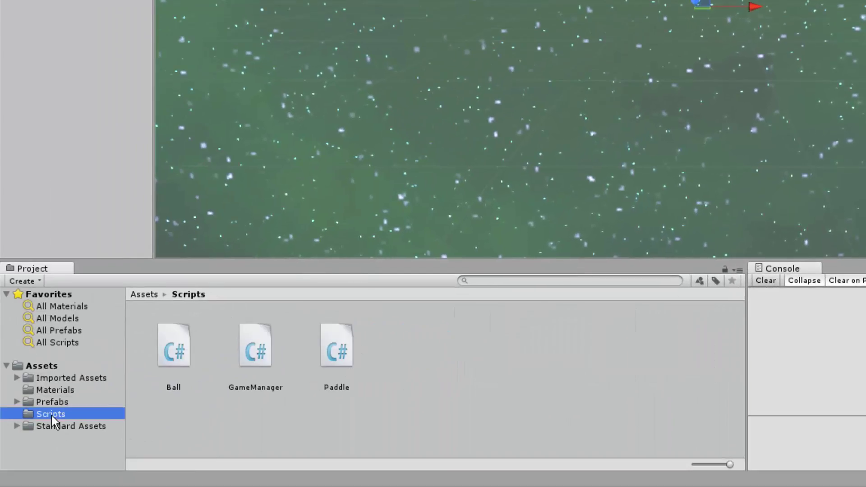
drag(226, 365, 754, 189)
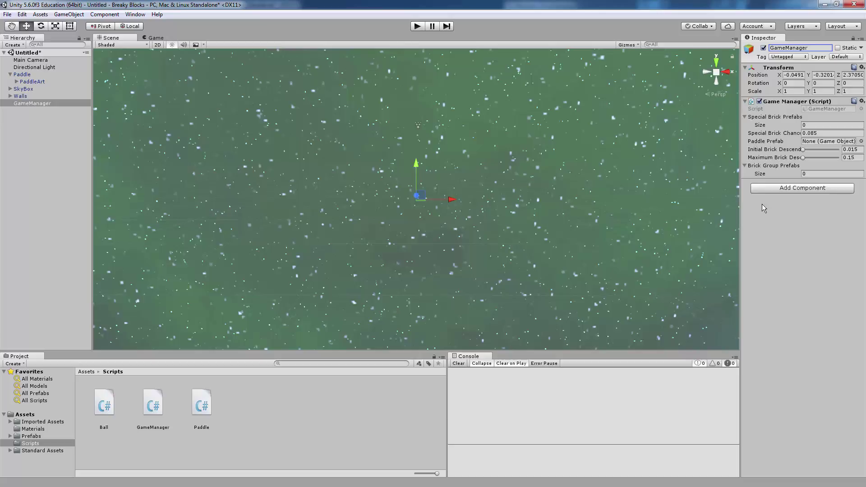
click(71, 103)
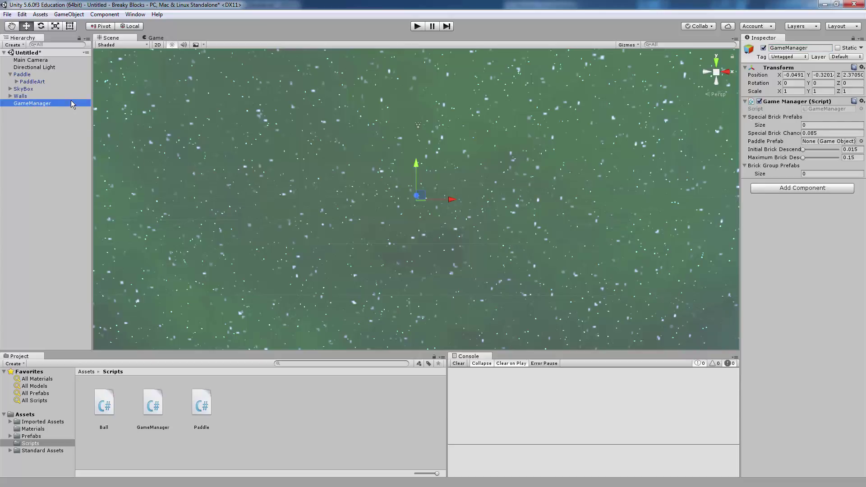
click(417, 26)
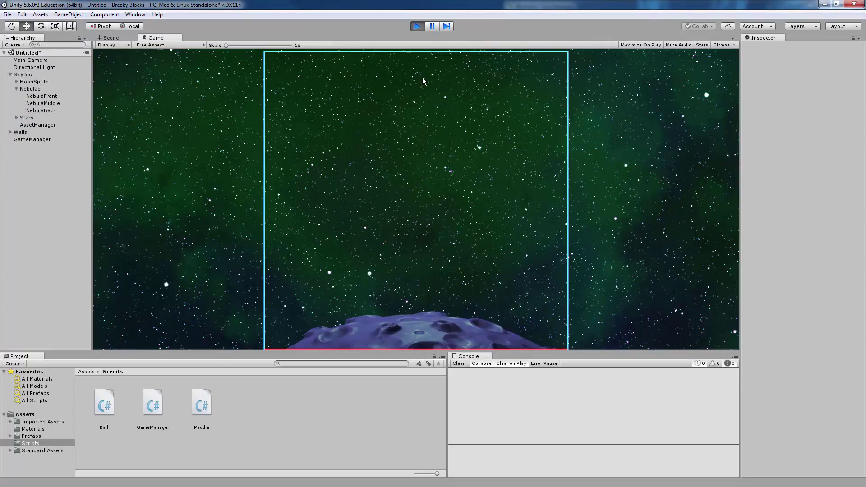
click(418, 26)
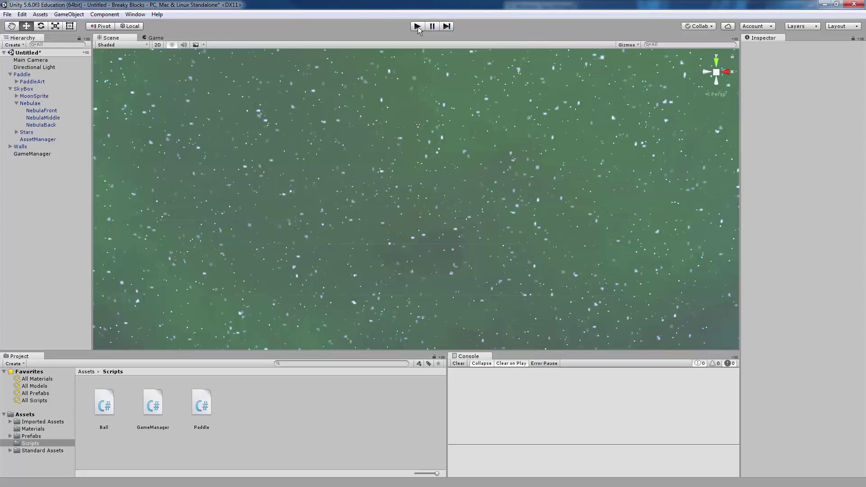
Step: Assign the Paddle prefab as the Game Manager script's Paddle Prefab and test-play the paddle and ball
click(425, 115)
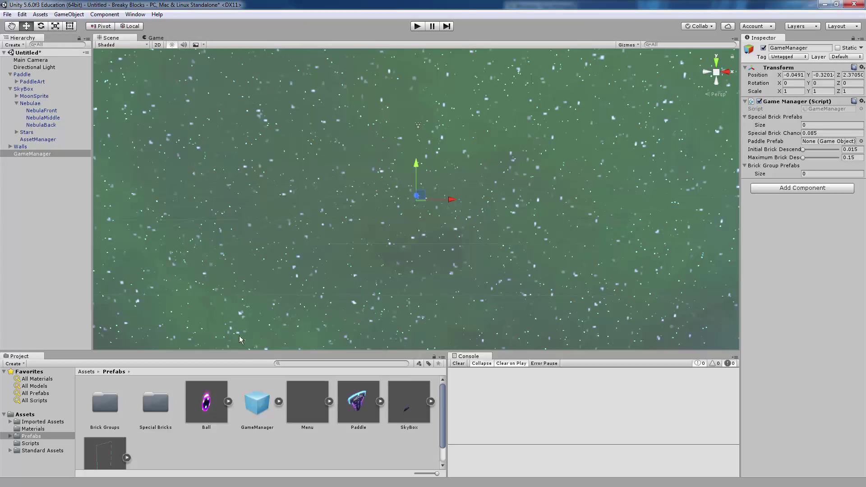
drag(358, 401, 804, 141)
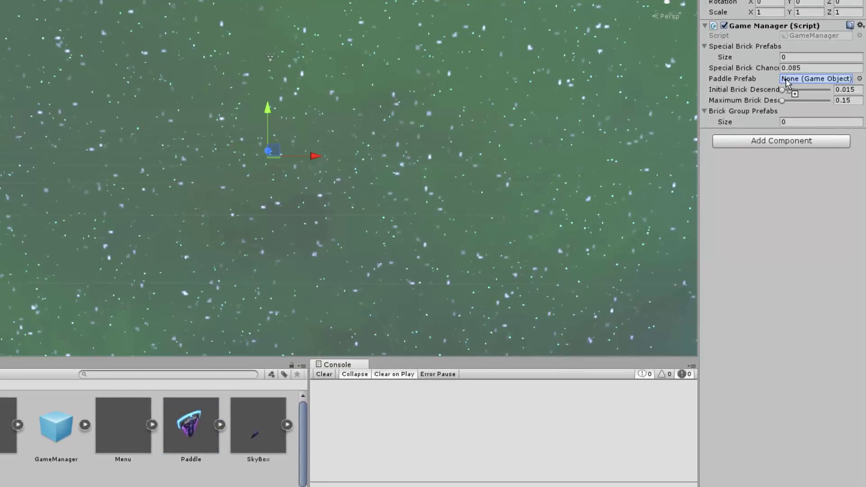
drag(785, 78, 786, 79)
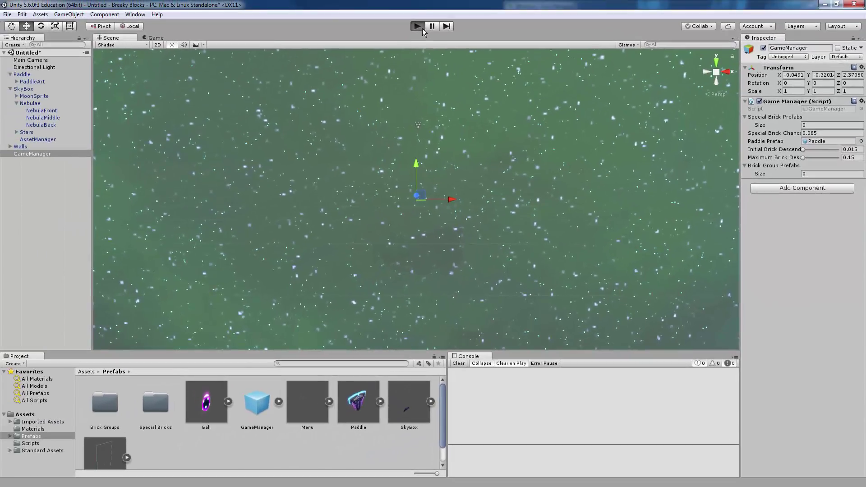
click(422, 28)
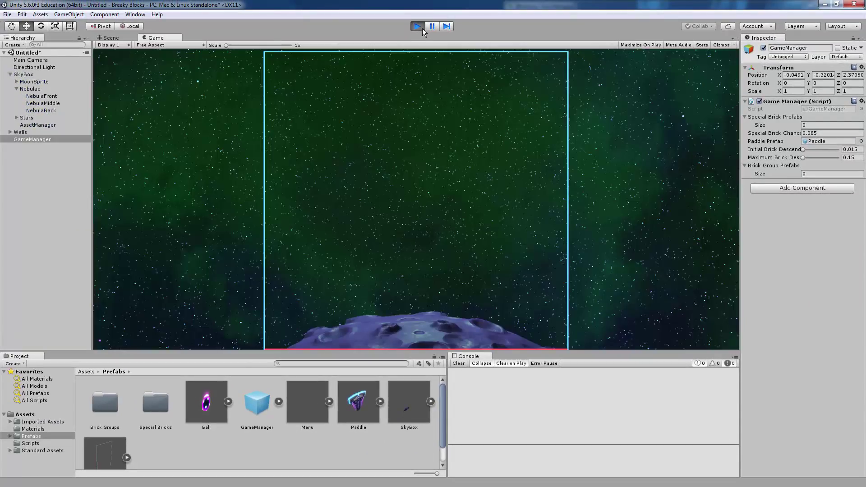
click(418, 215)
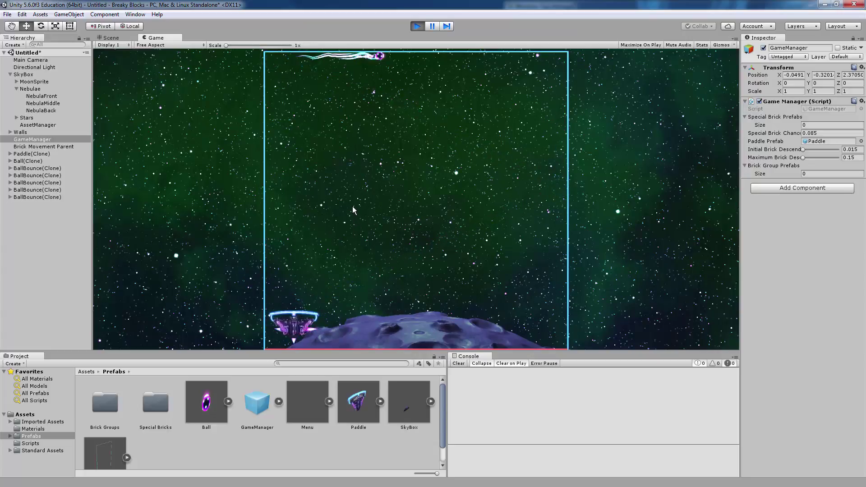
click(416, 27)
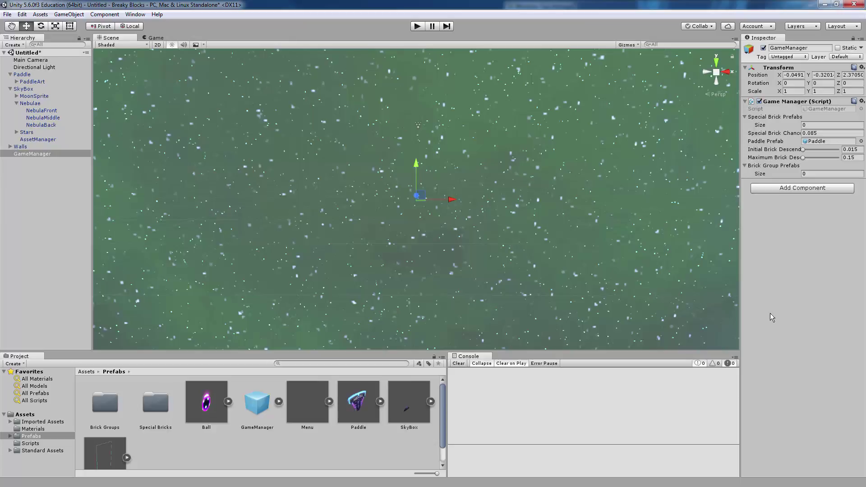
Step: Set the size of the GameManager object's Brick Group Prefabs array to 8
click(26, 154)
click(818, 175)
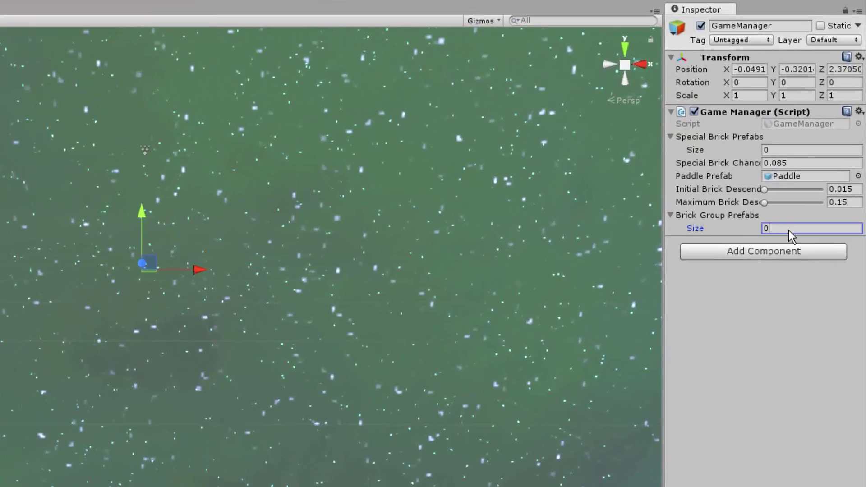
text(8)
key(Return)
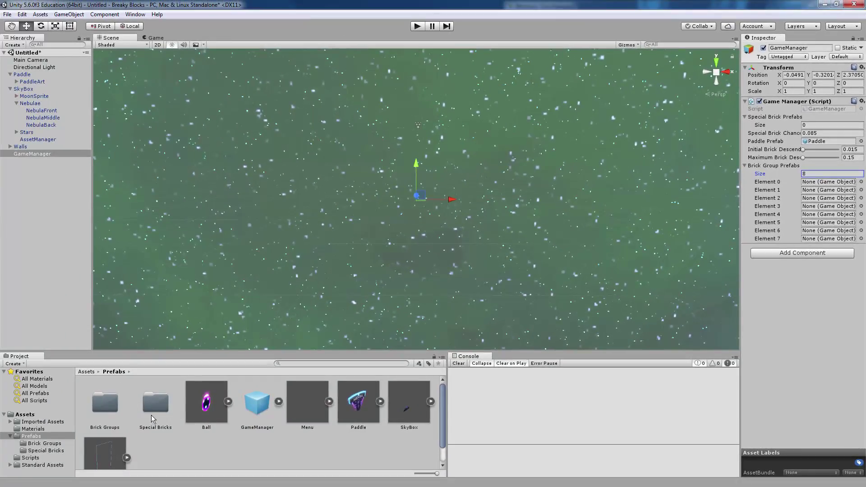
Step: Fill Brick Group Prefabs elements 0 to 7 with 1-1-1, 1-1-2-1-1, 1-1-3-1-1, Empty, Full, Full 2, Wing Tips and Wings
double_click(117, 407)
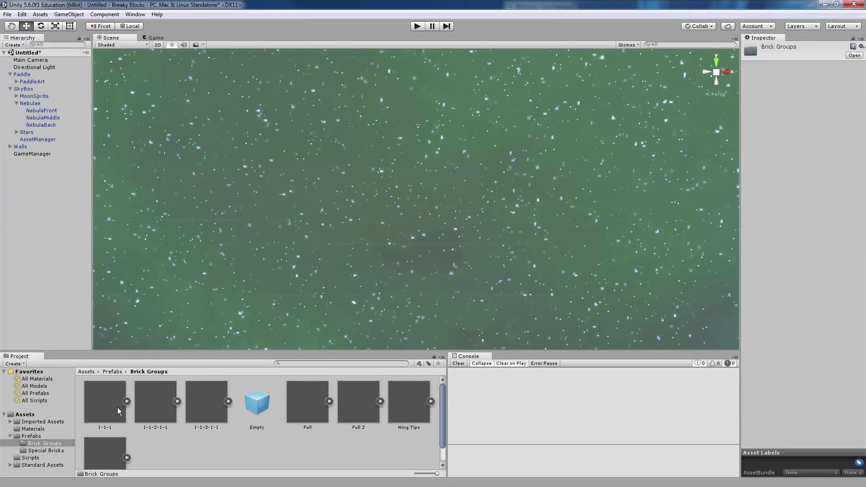
click(28, 153)
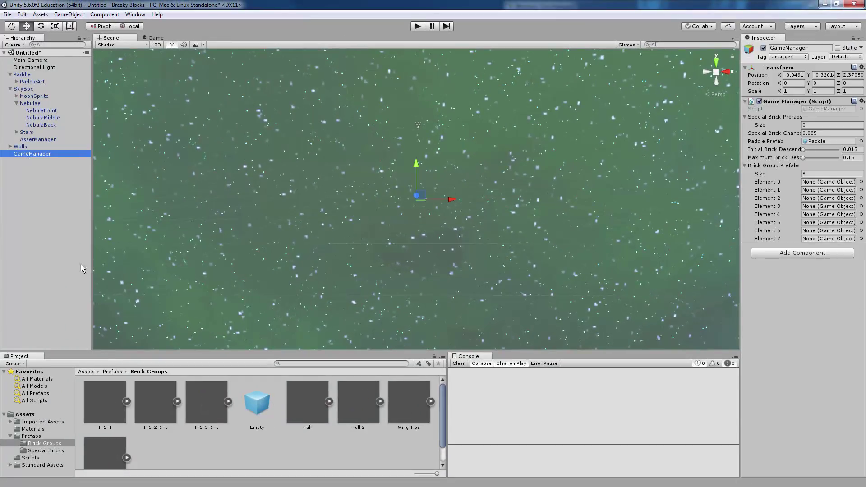
drag(100, 394, 811, 183)
drag(174, 403, 814, 190)
drag(208, 399, 828, 197)
drag(257, 401, 827, 206)
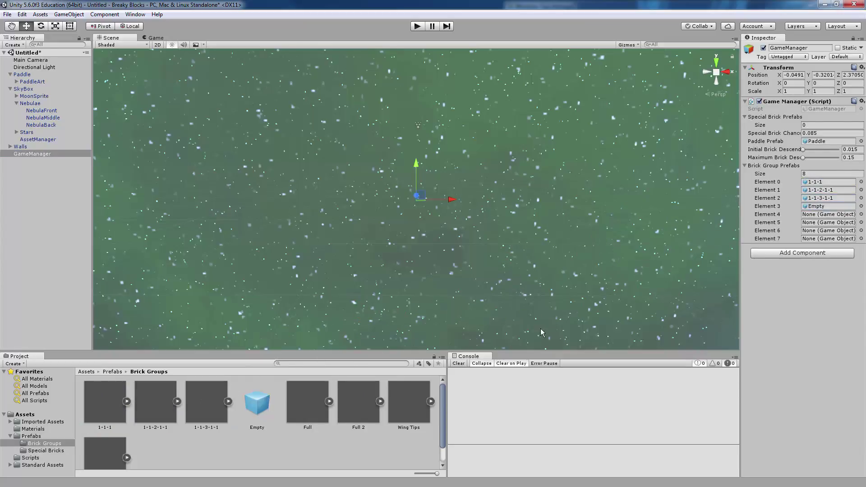
drag(307, 402, 827, 214)
drag(358, 401, 827, 222)
drag(409, 401, 827, 230)
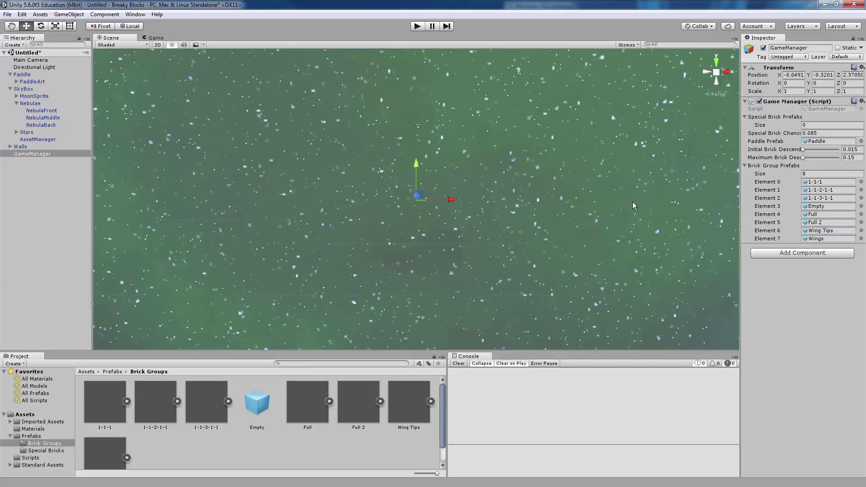
Step: Test-play the game with the brick groups, launching the ball at the bricks, and stop play mode
click(417, 26)
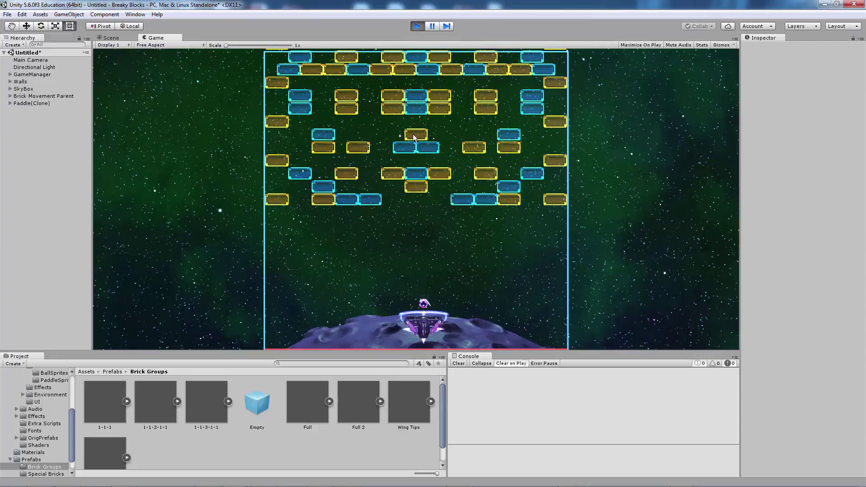
click(406, 135)
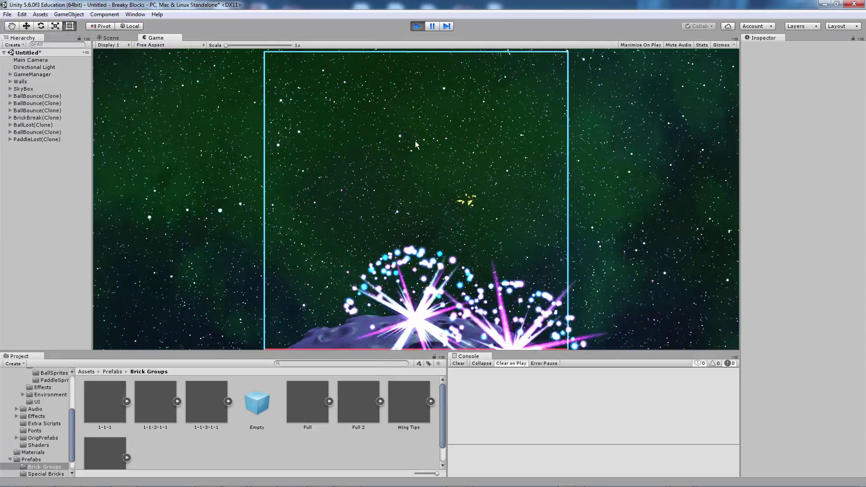
click(417, 26)
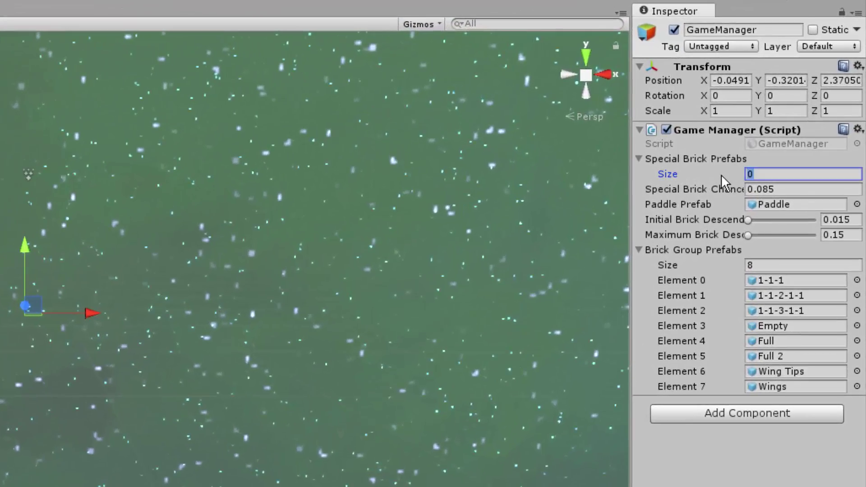
Step: Set the GameManager's Special Brick Prefabs size to 3 and fill elements 0 to 2 with Brick Bomb, Brick MultiBall and Brick3HP
text(3)
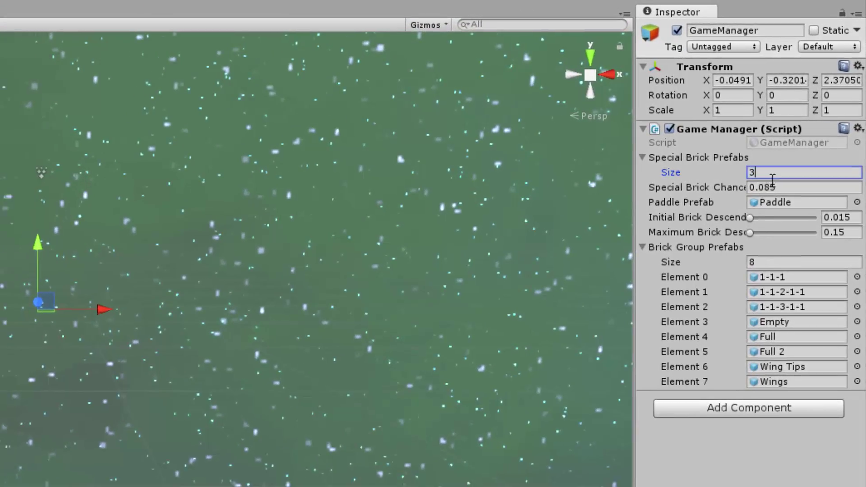
key(Return)
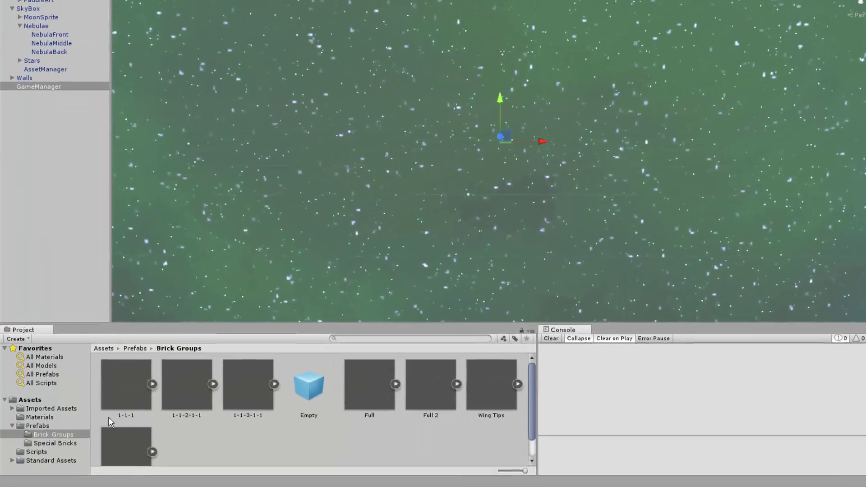
click(37, 410)
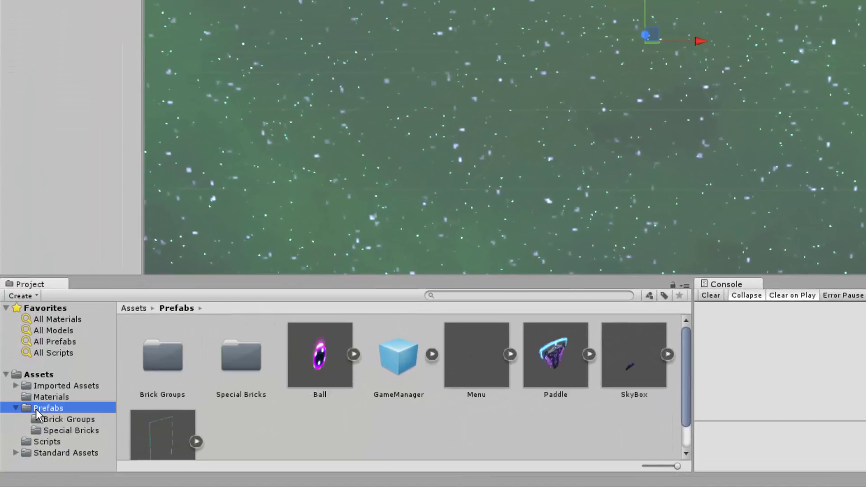
double_click(250, 358)
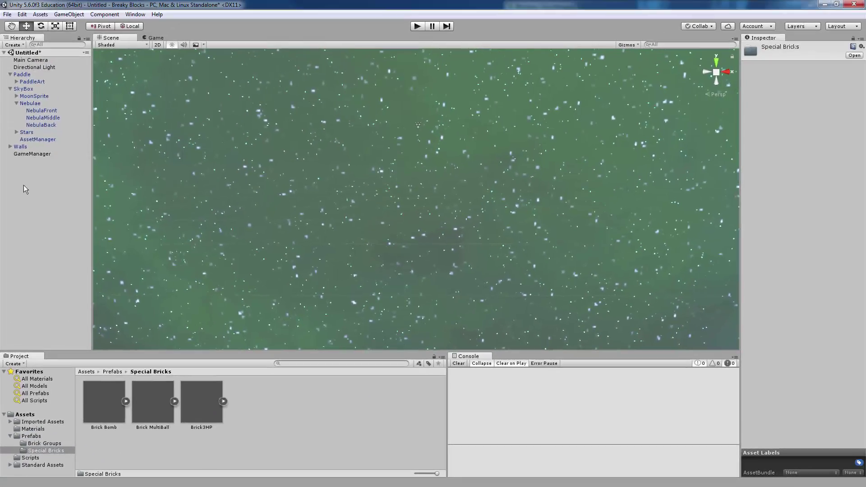
click(31, 154)
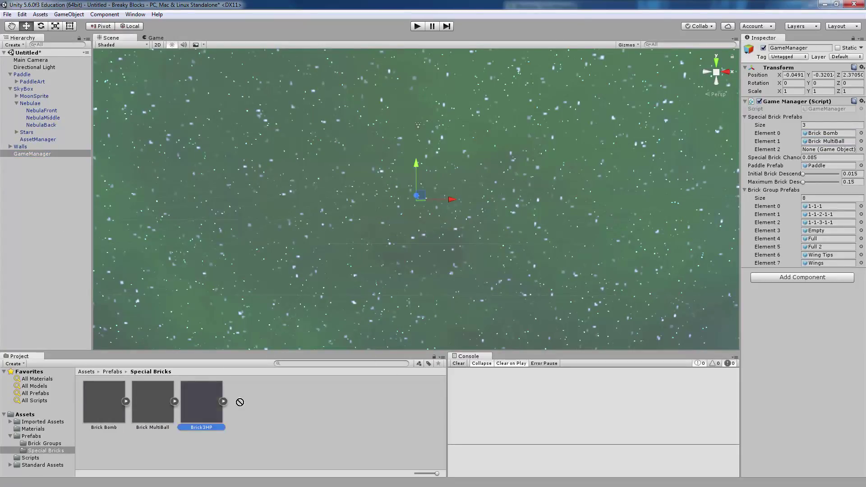
Step: Test-play the game with the special bricks, launching the ball at them, and stop play mode
click(416, 26)
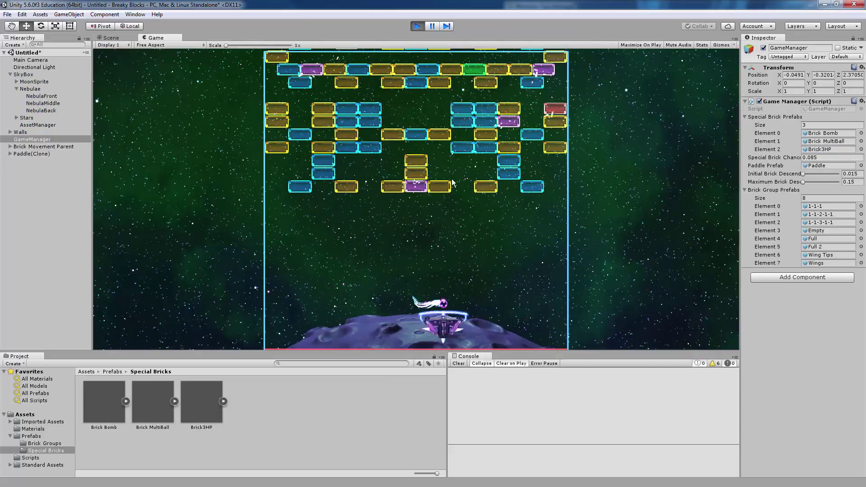
click(440, 186)
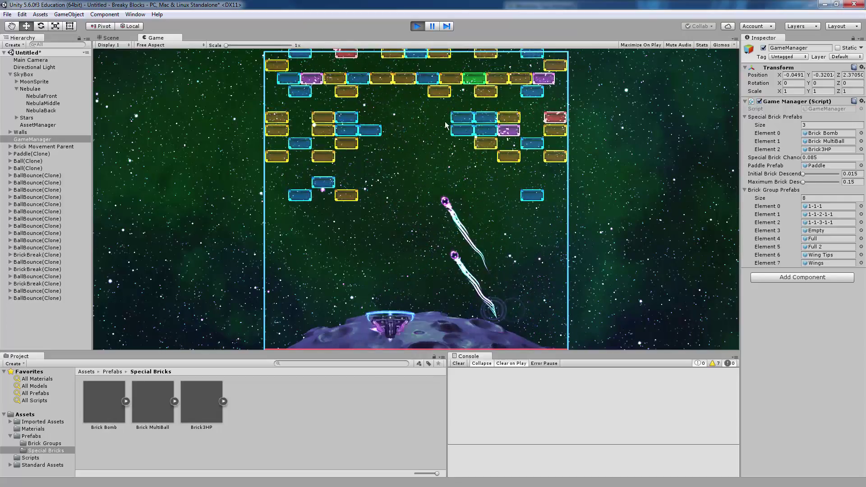
click(417, 27)
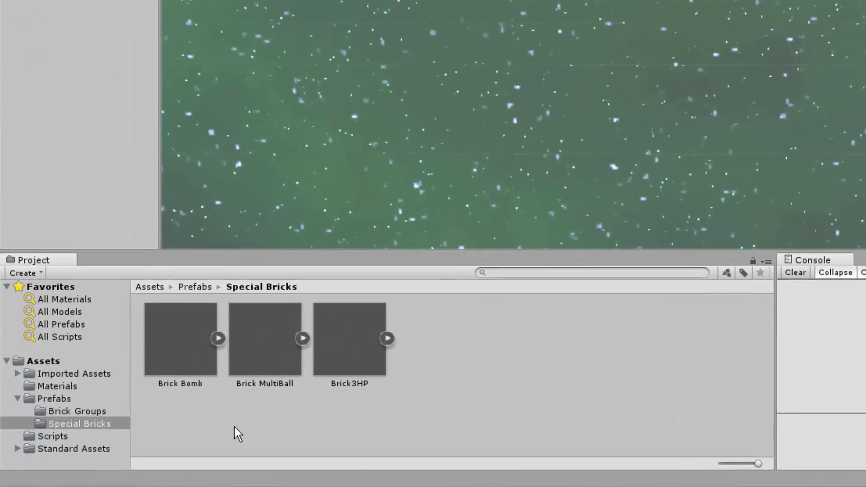
Step: Add the Menu prefab from the Prefabs folder to the scene, test-play the game from its title screen and stop play mode
click(66, 398)
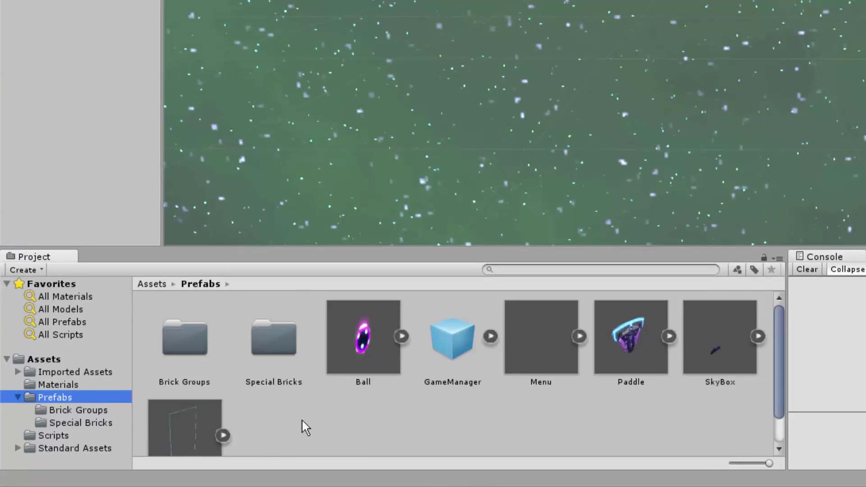
drag(533, 325, 133, 137)
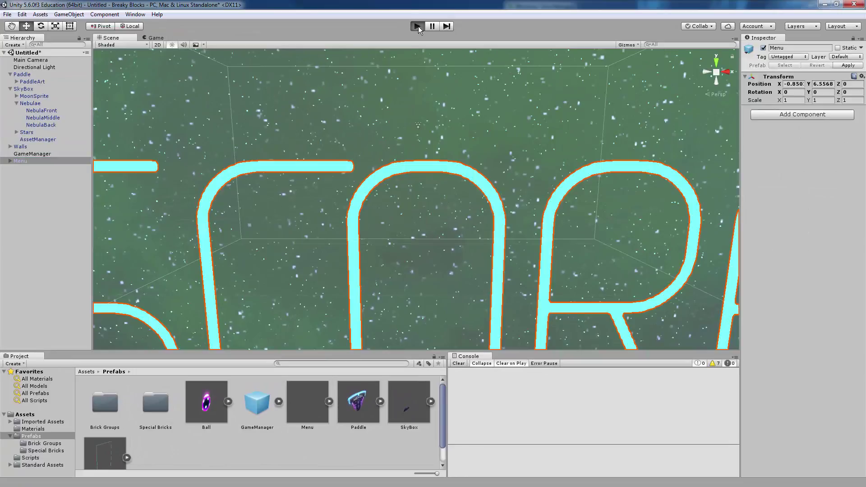
key(ctrl+p)
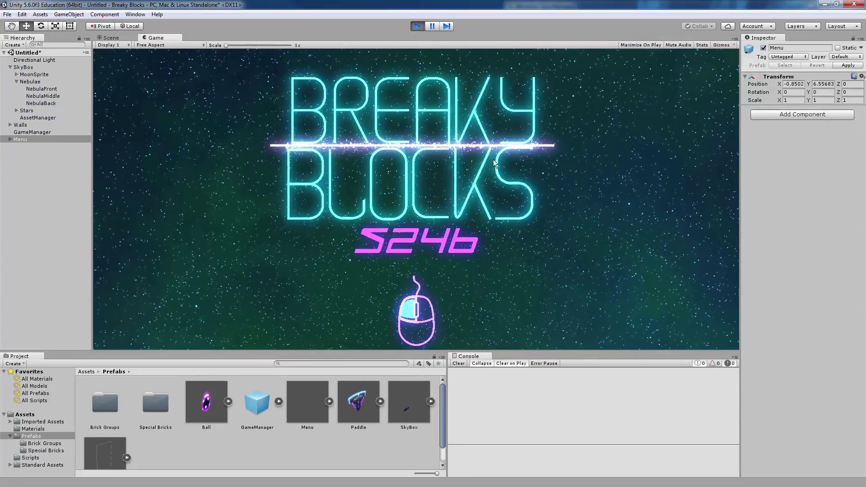
click(566, 174)
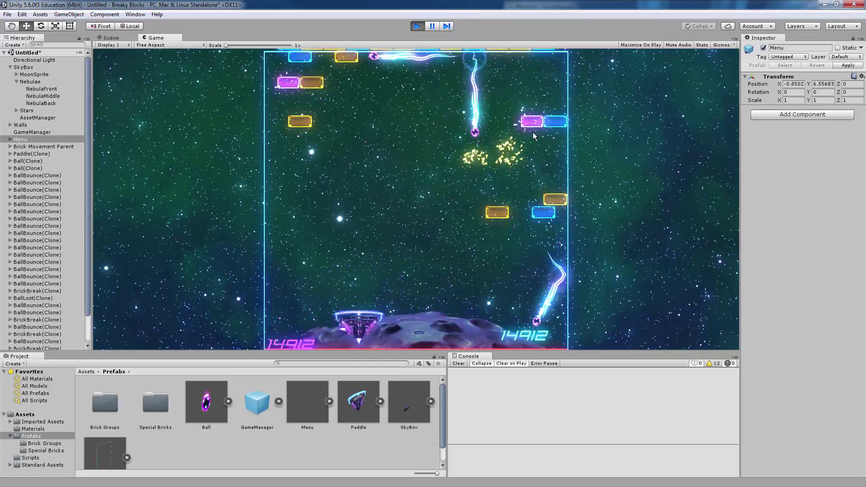
click(417, 26)
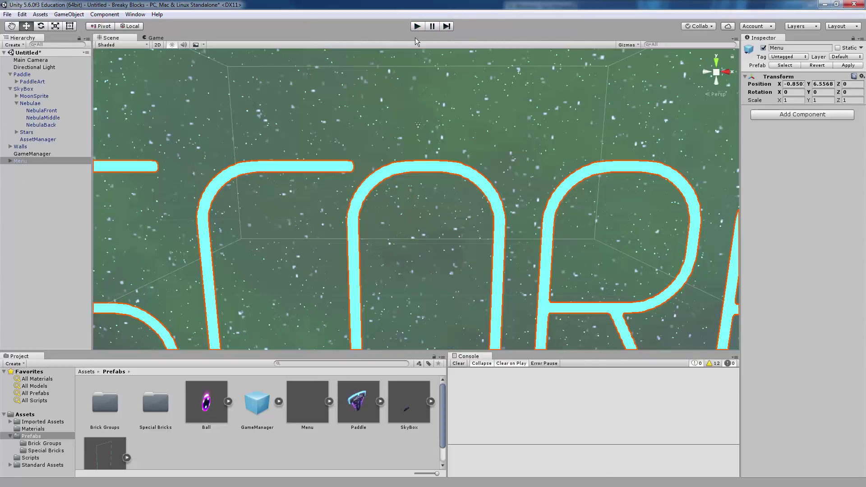